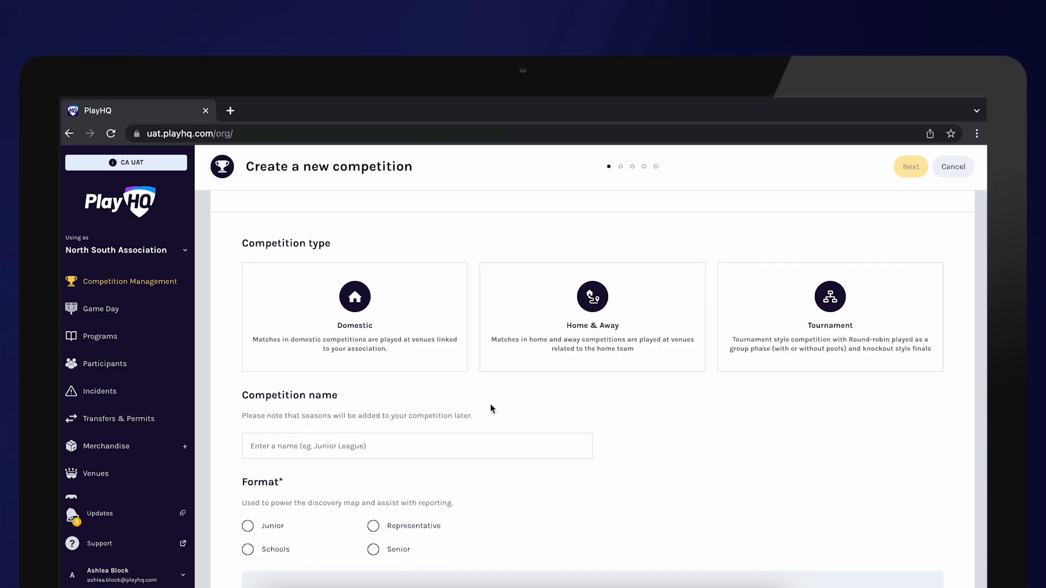
Choose Home & Away as the competition type and name the competition North South Competition
click(658, 342)
scroll(592, 430, down, 2)
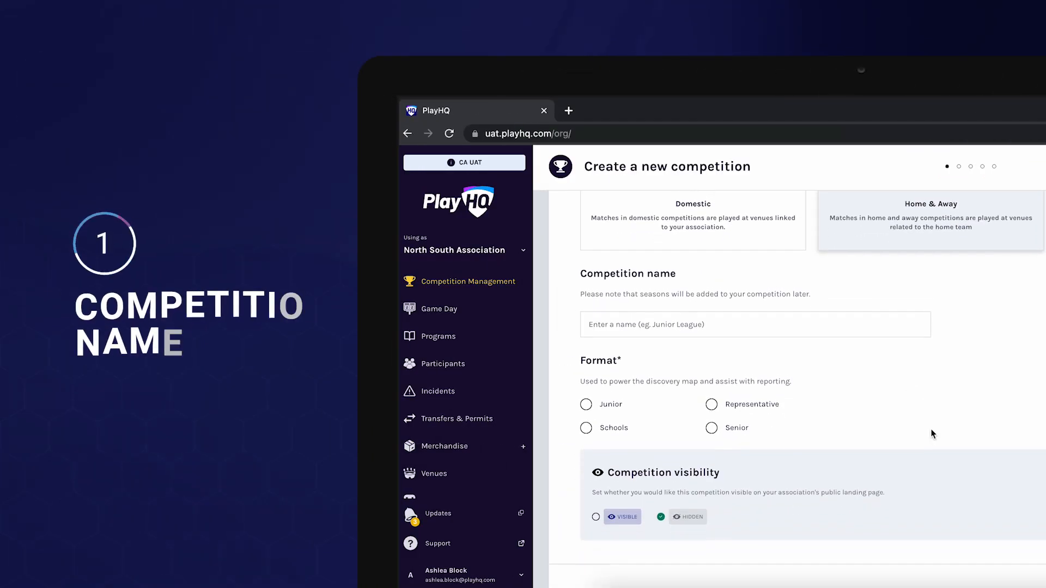
click(738, 322)
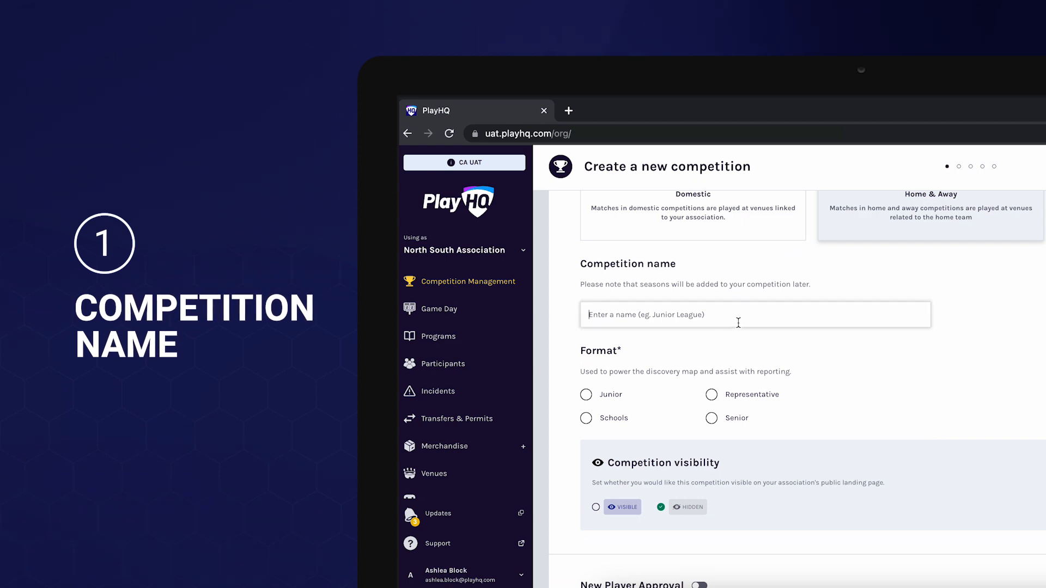
text(North South)
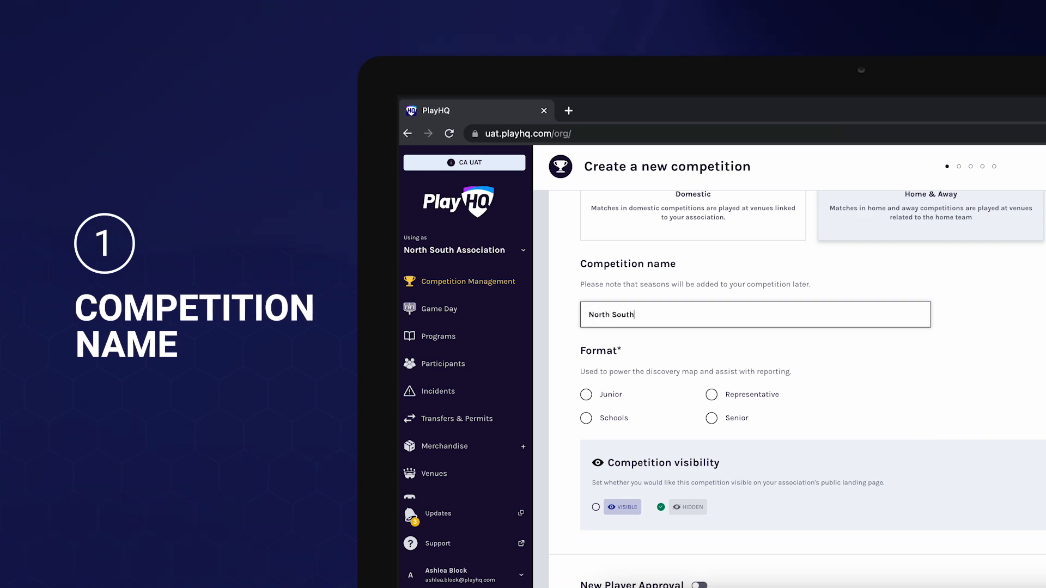
text( Competition)
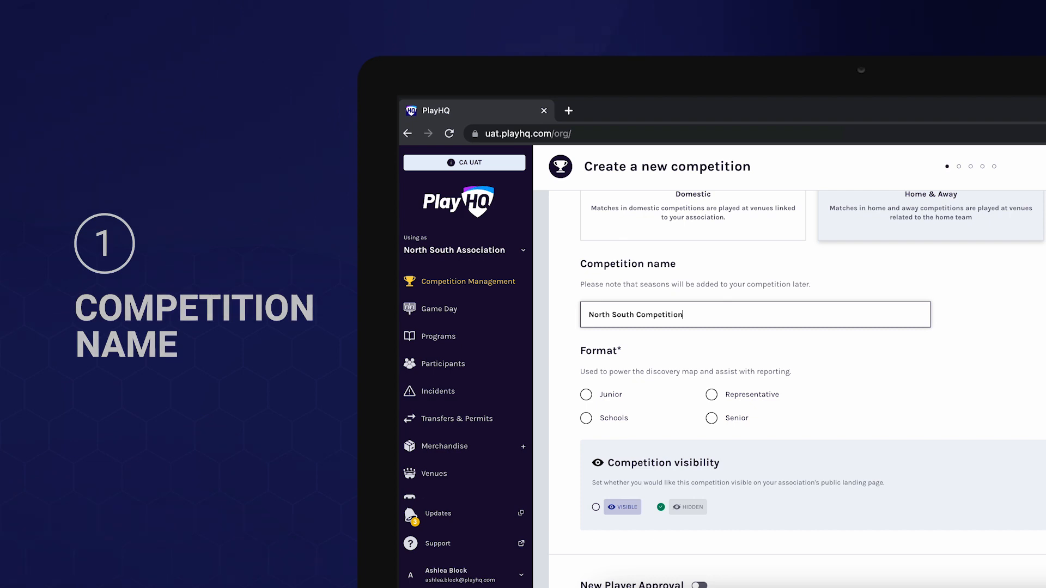
Set the competition format to Junior and make the competition visible on the public landing page
scroll(683, 364, down, 1)
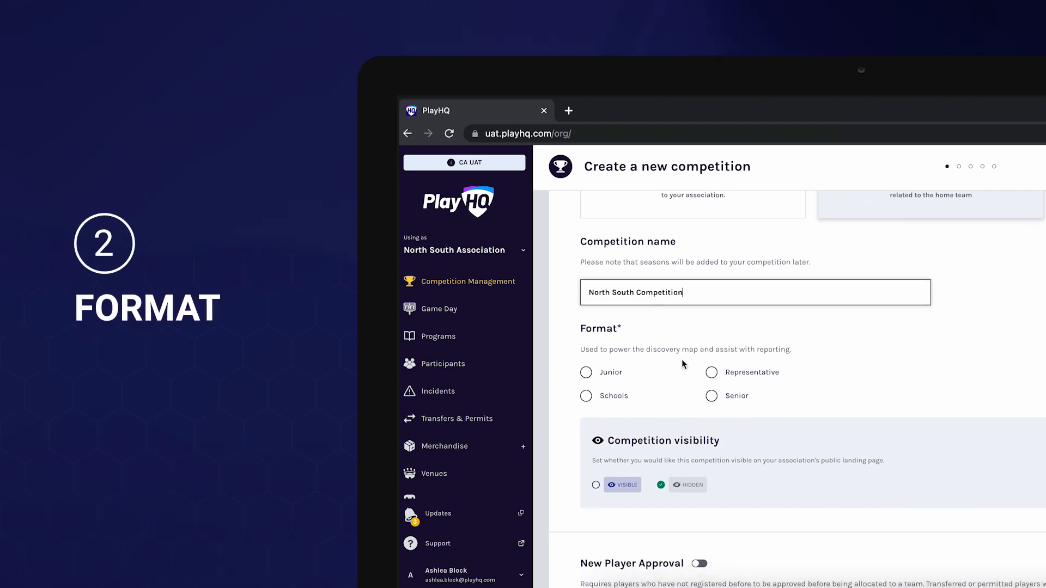
click(587, 373)
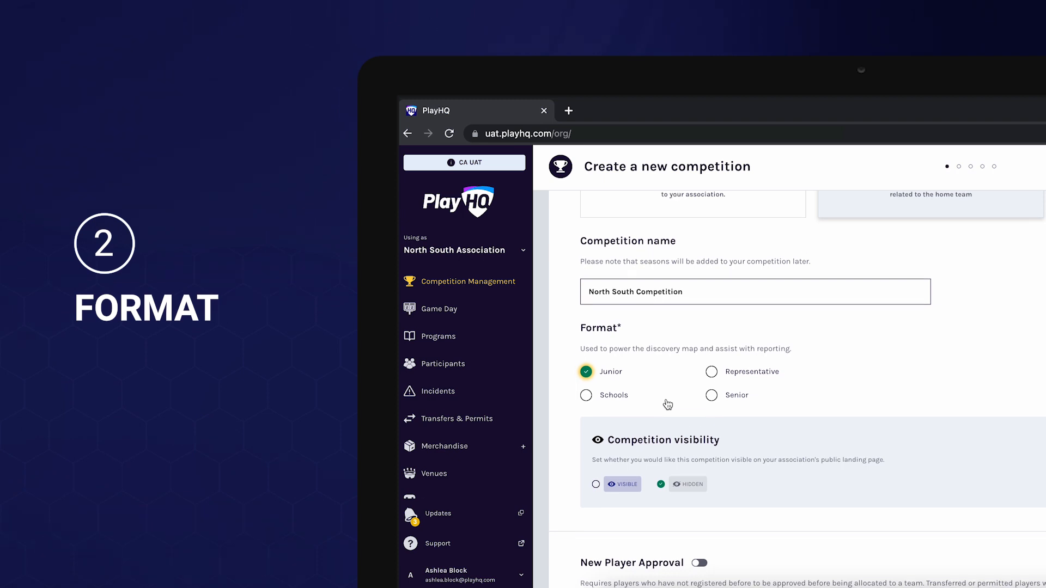
scroll(668, 404, down, 1)
click(596, 452)
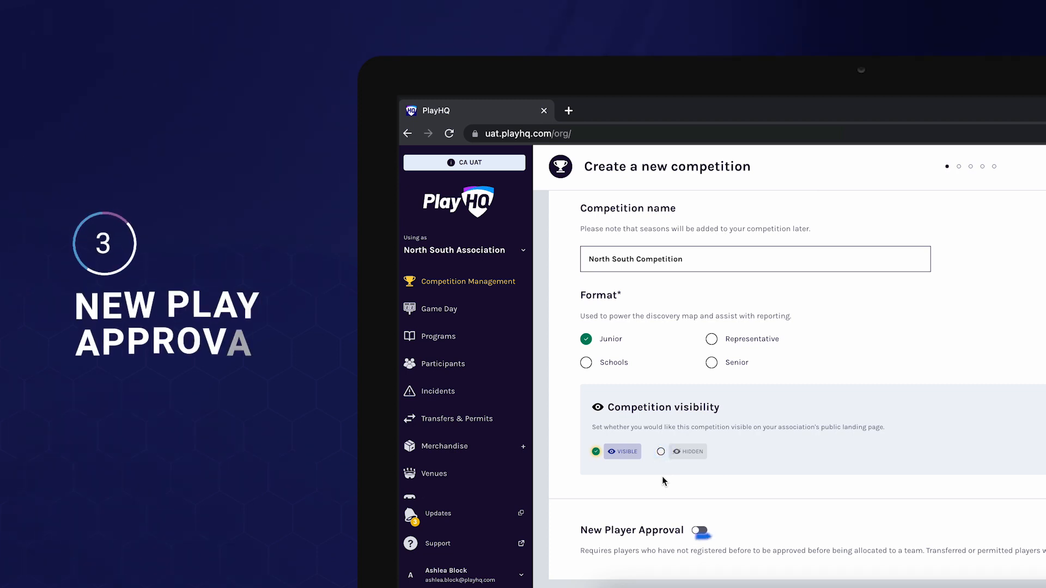
Enable New Player Approval with approval by clubs allowed, and continue to the following page of the competition setup
click(700, 532)
scroll(776, 521, down, 1)
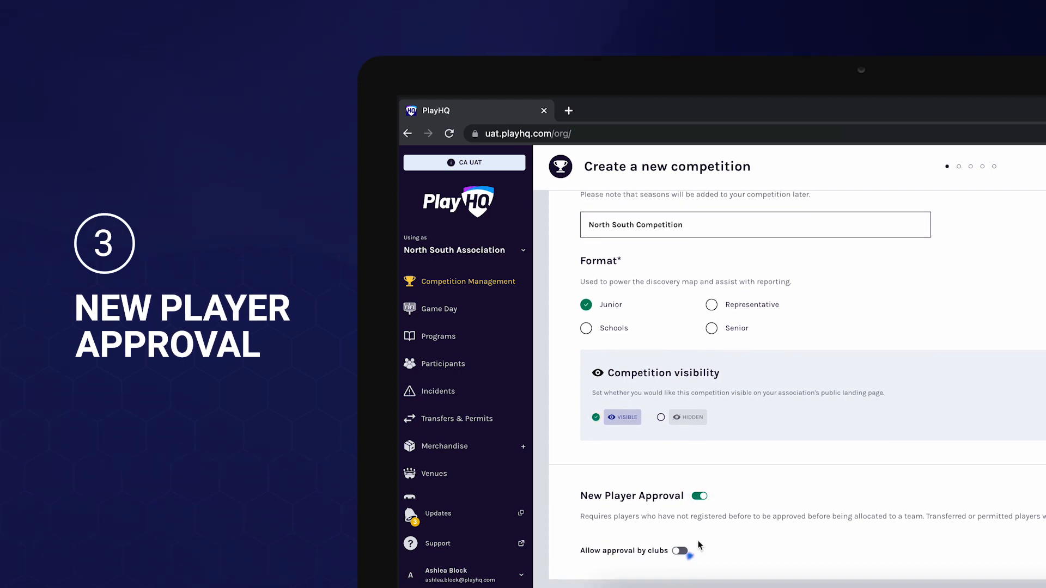
click(680, 556)
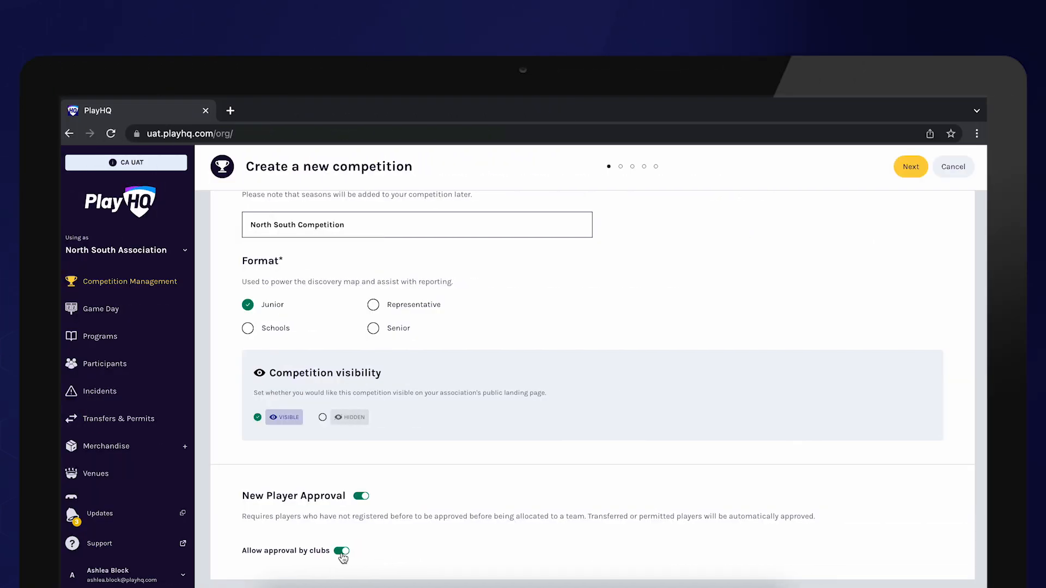
click(910, 167)
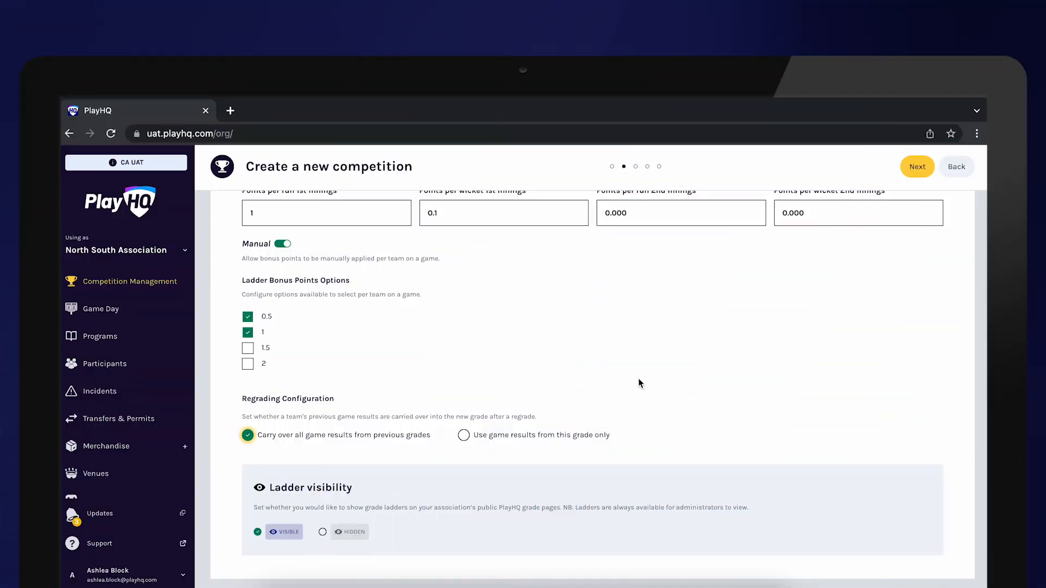
Continue to the One Day game default settings and enable Super Over for tied games
click(912, 170)
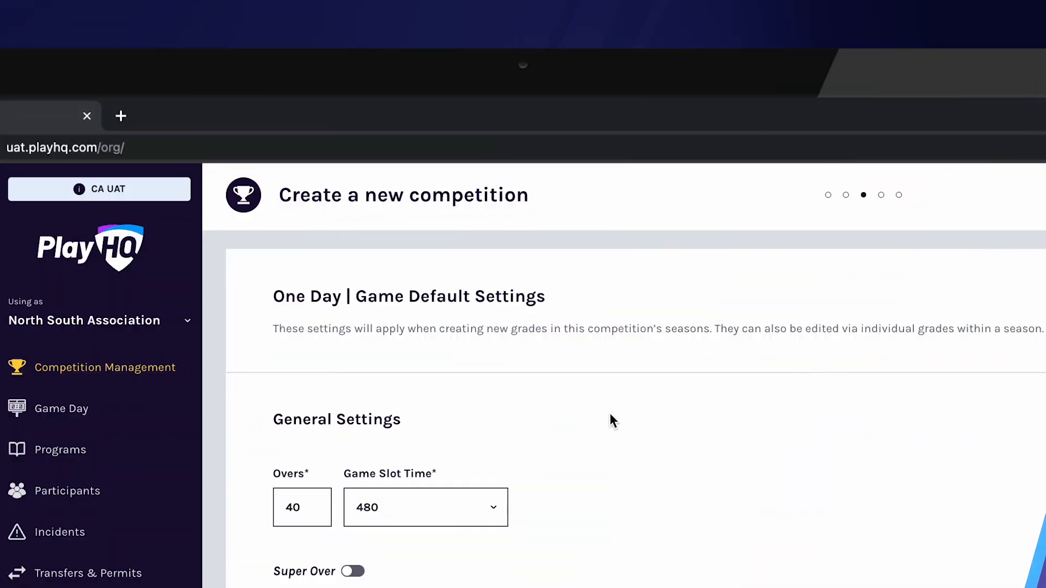
scroll(611, 415, down, 3)
scroll(610, 413, down, 1)
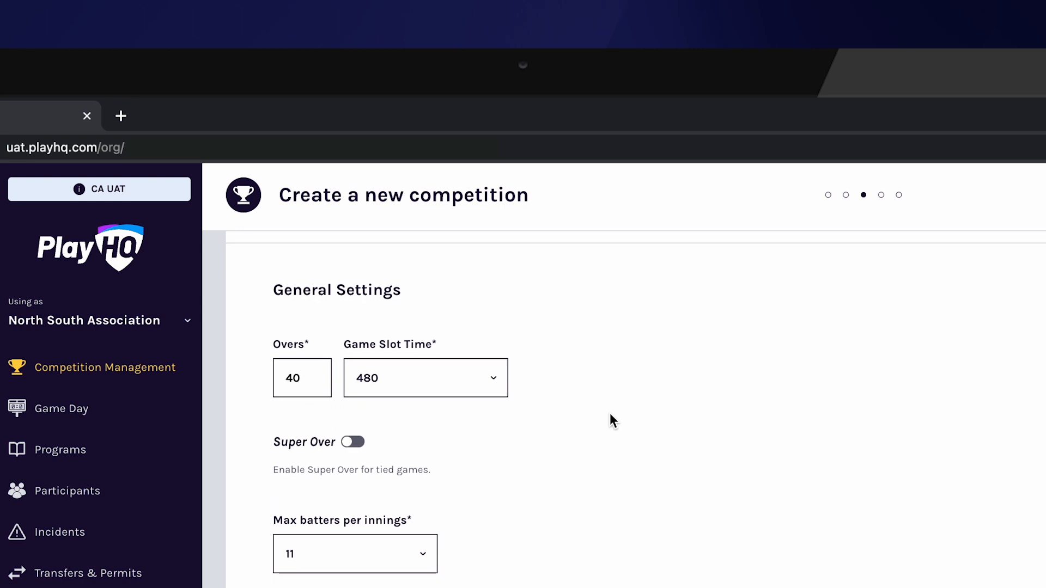
scroll(453, 433, down, 1)
scroll(452, 434, down, 1)
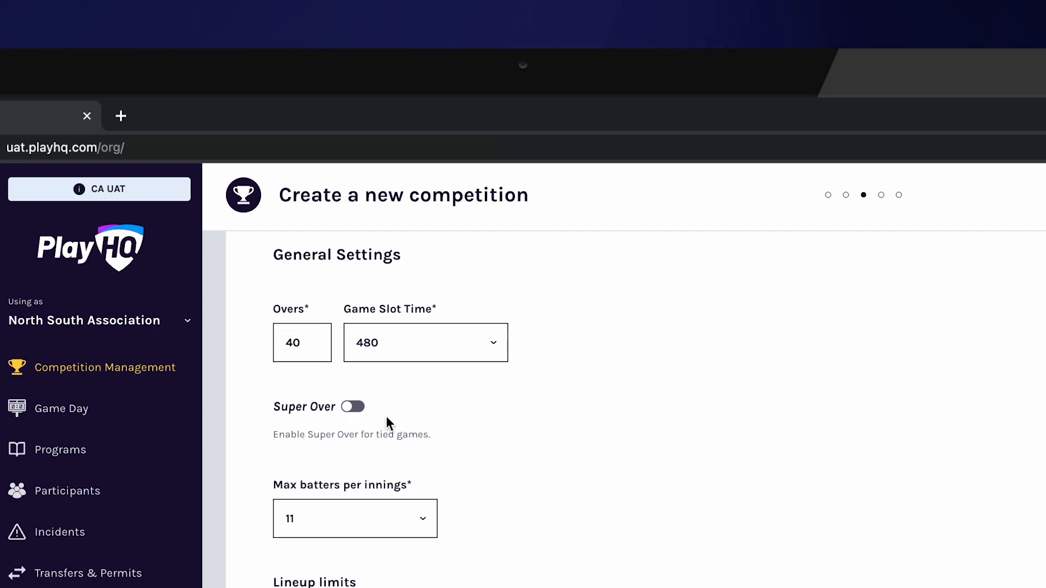
click(353, 407)
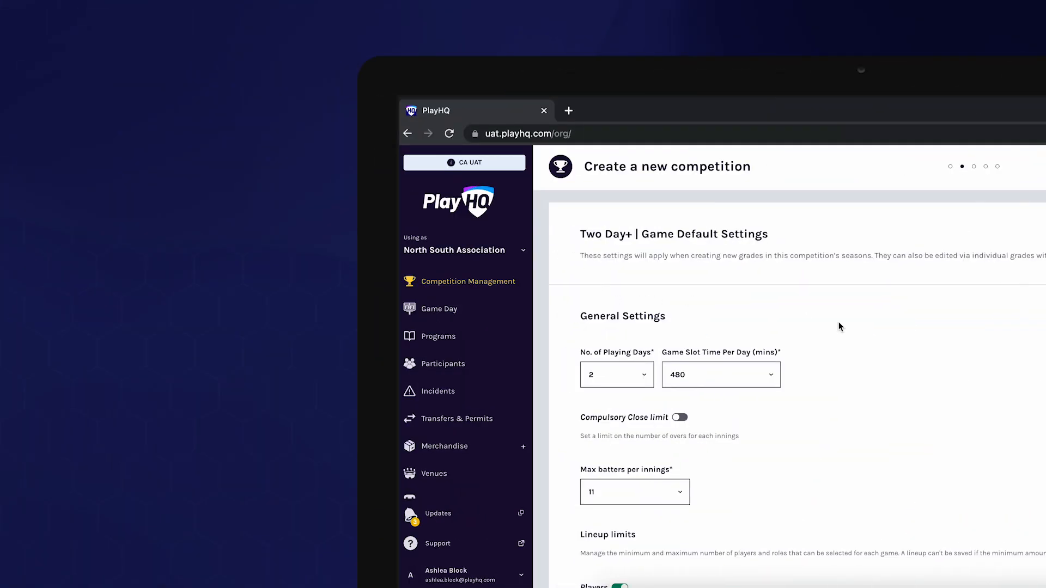
Look at the available numbers of playing days in the Two Day+ general settings
scroll(502, 327, down, 1)
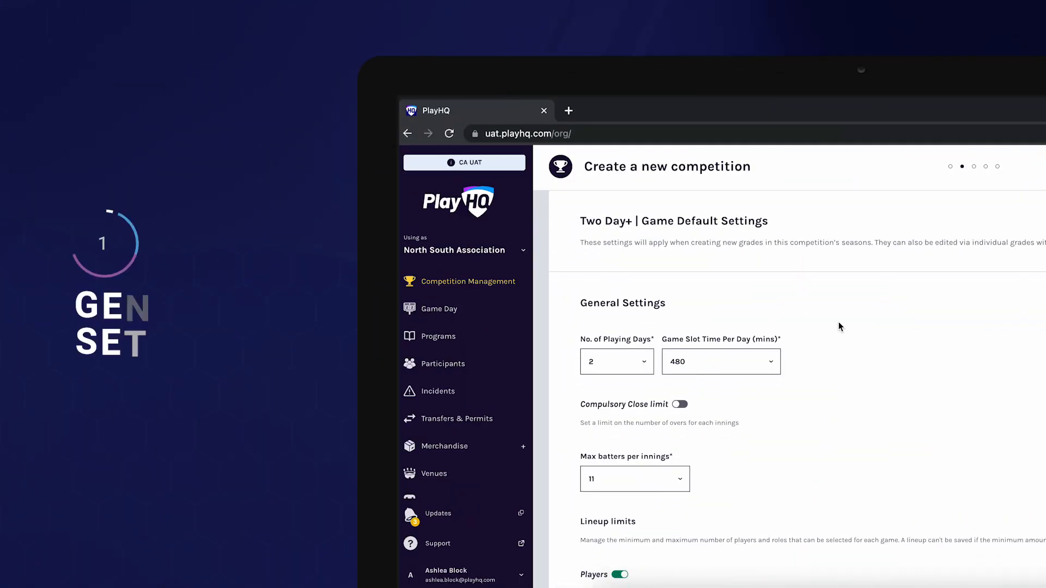
click(652, 358)
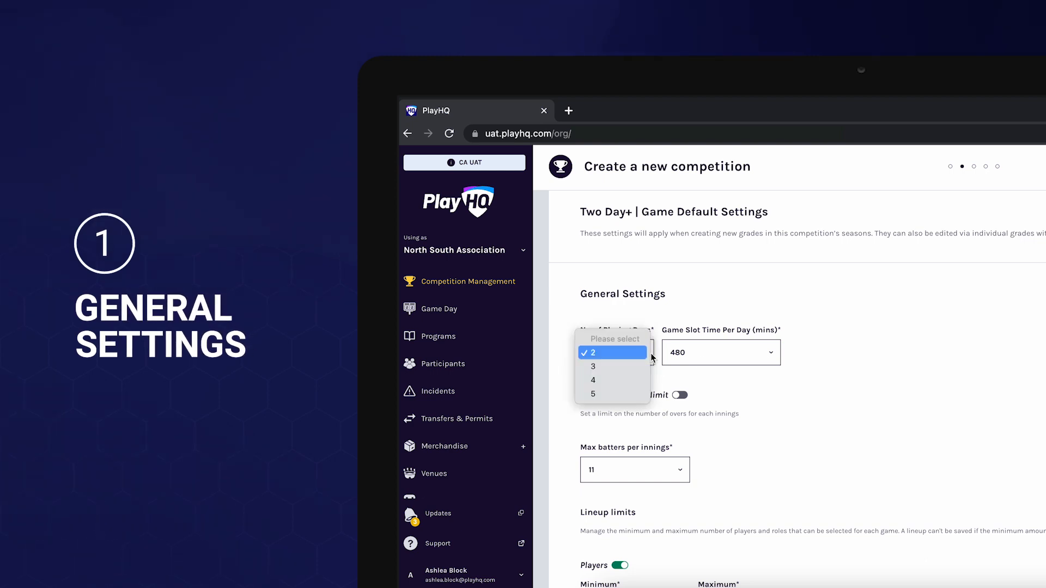
click(849, 350)
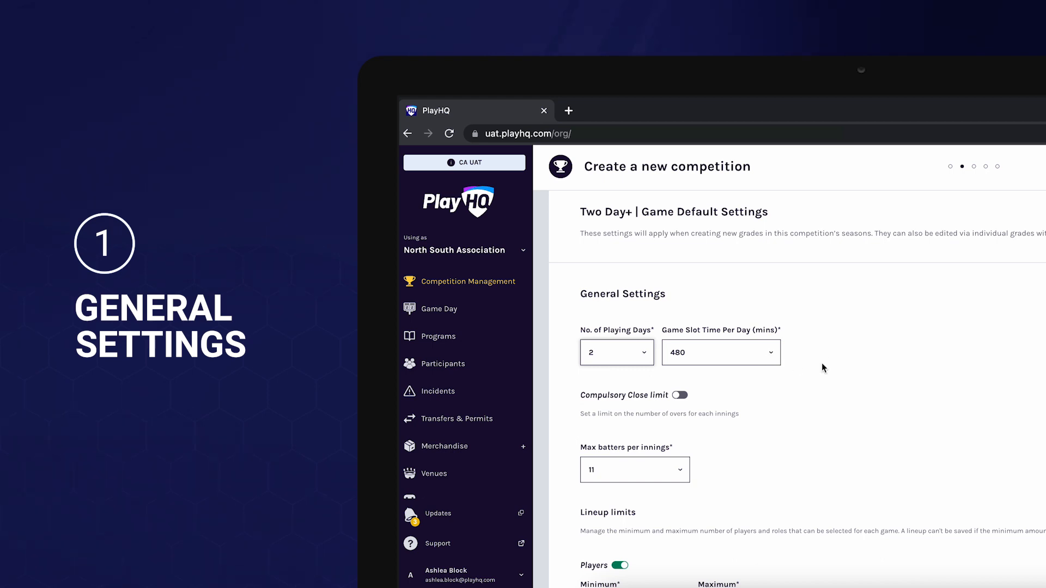
Try out the Compulsory Close limit in the Two Day+ general settings, and turn it off again
scroll(892, 406, down, 2)
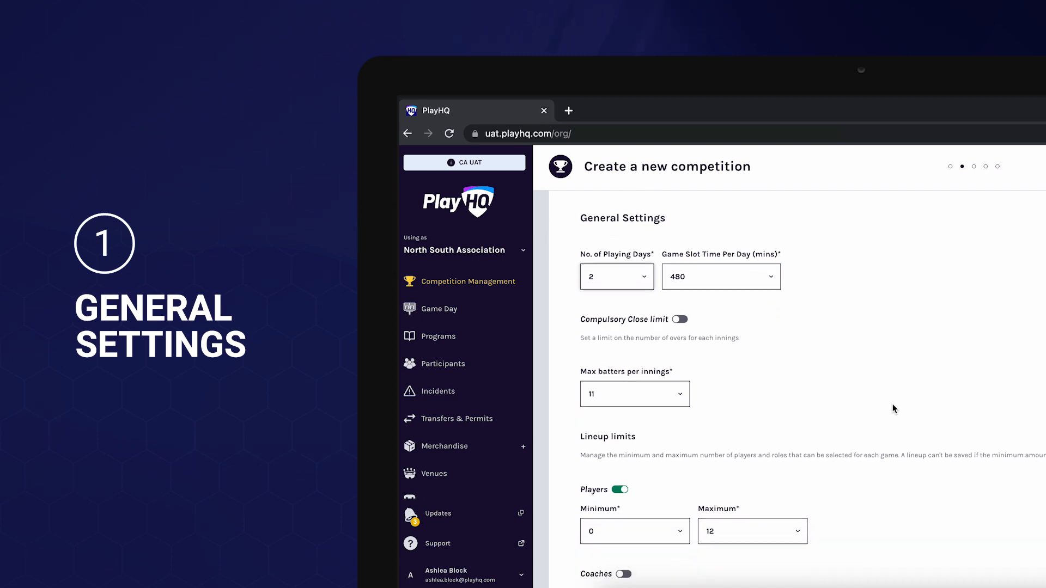
scroll(892, 406, down, 1)
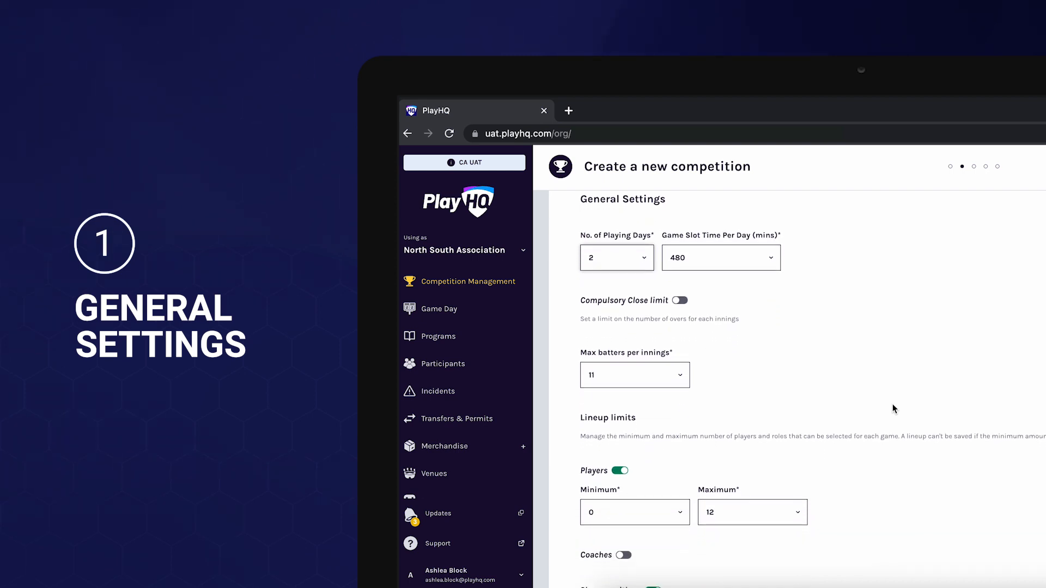
scroll(893, 408, down, 1)
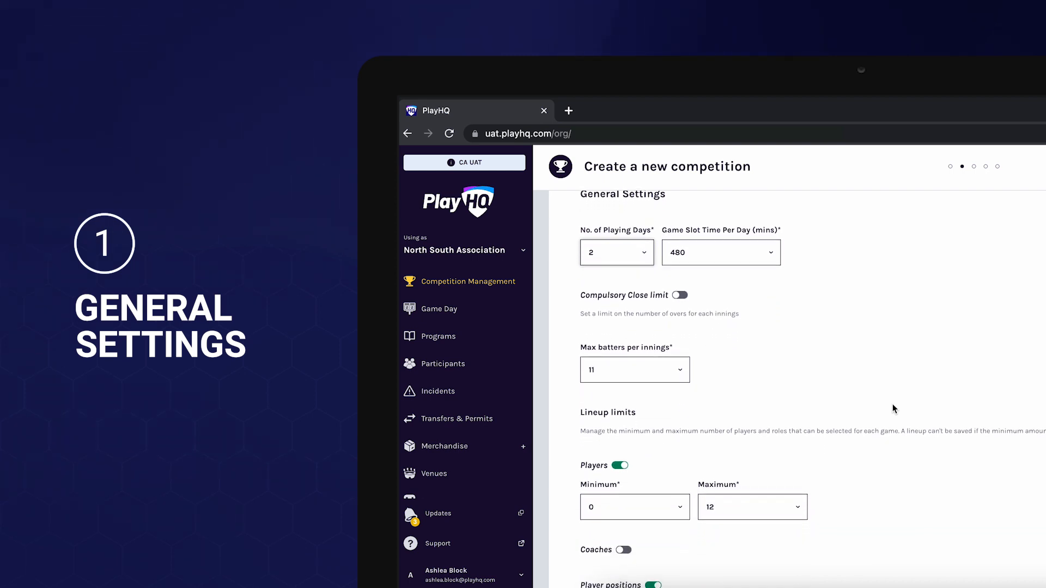
click(682, 297)
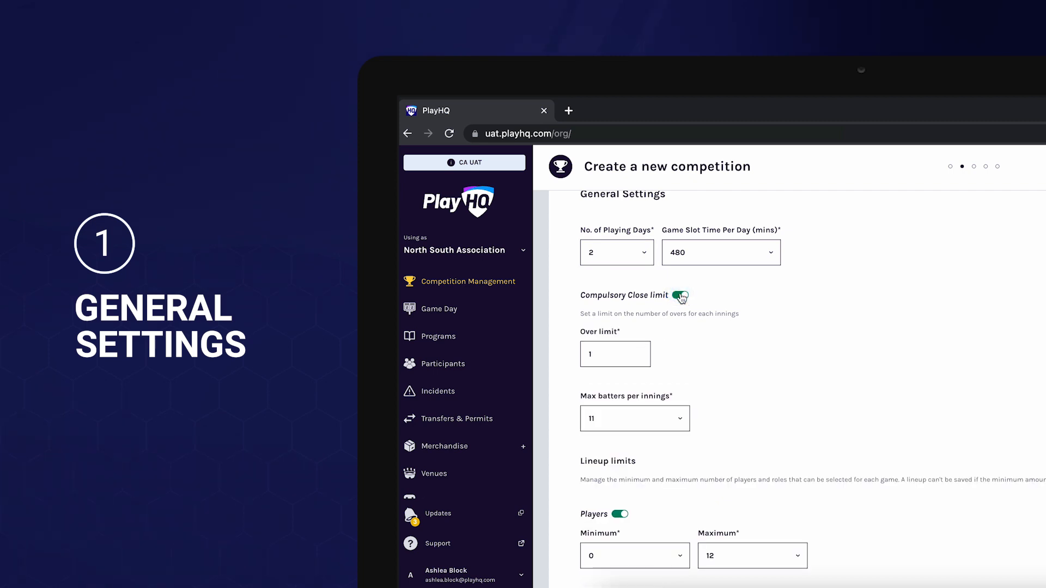
click(683, 297)
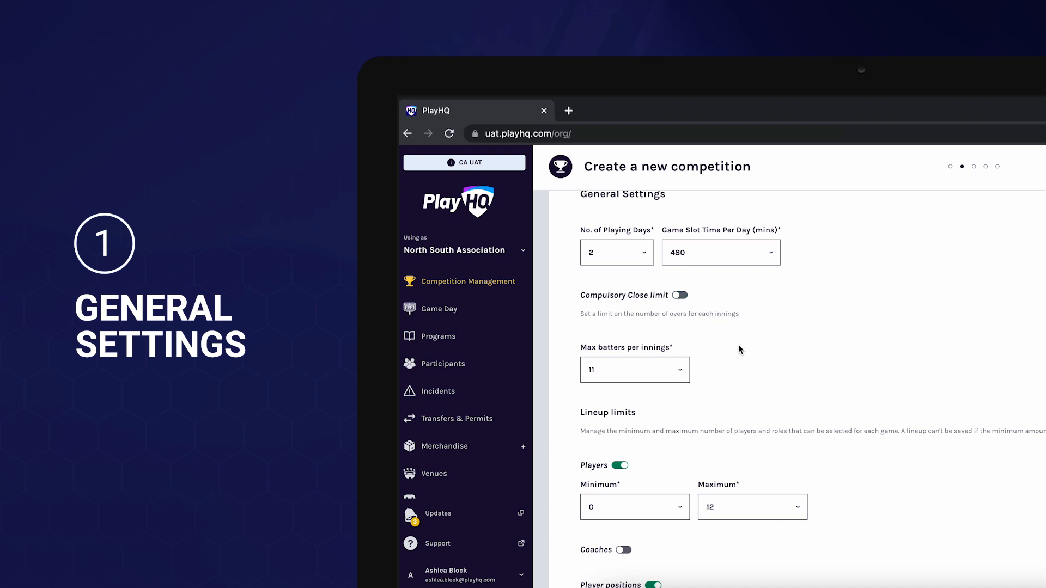
Look at the available values for max batters per innings
scroll(739, 347, down, 2)
scroll(740, 350, down, 1)
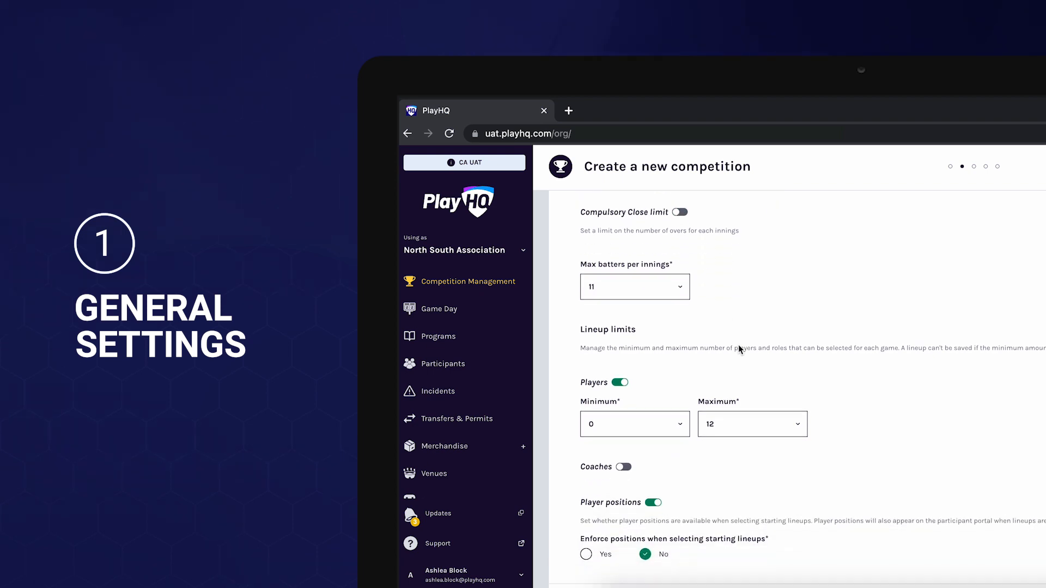
click(676, 287)
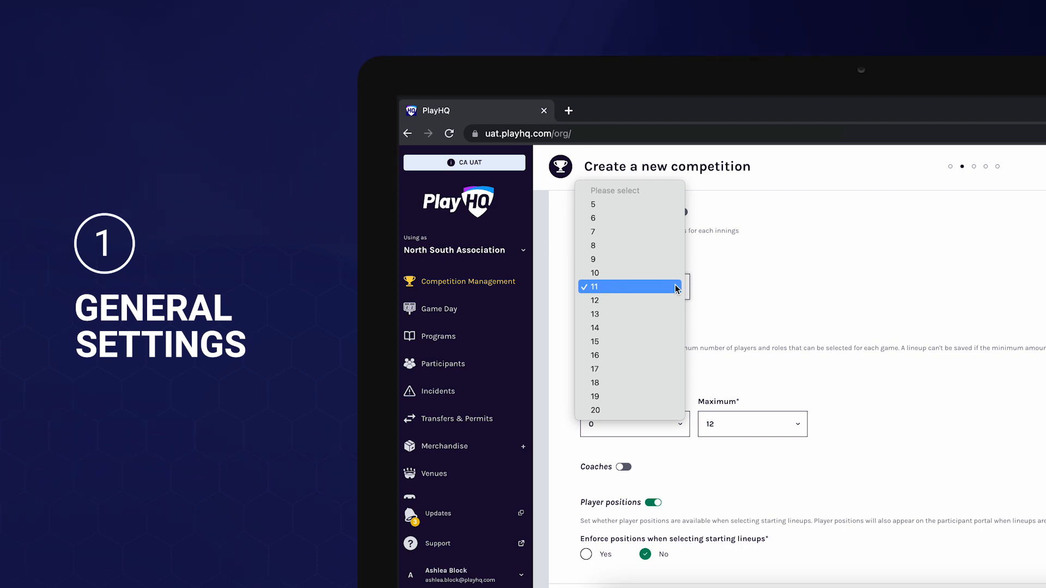
click(748, 282)
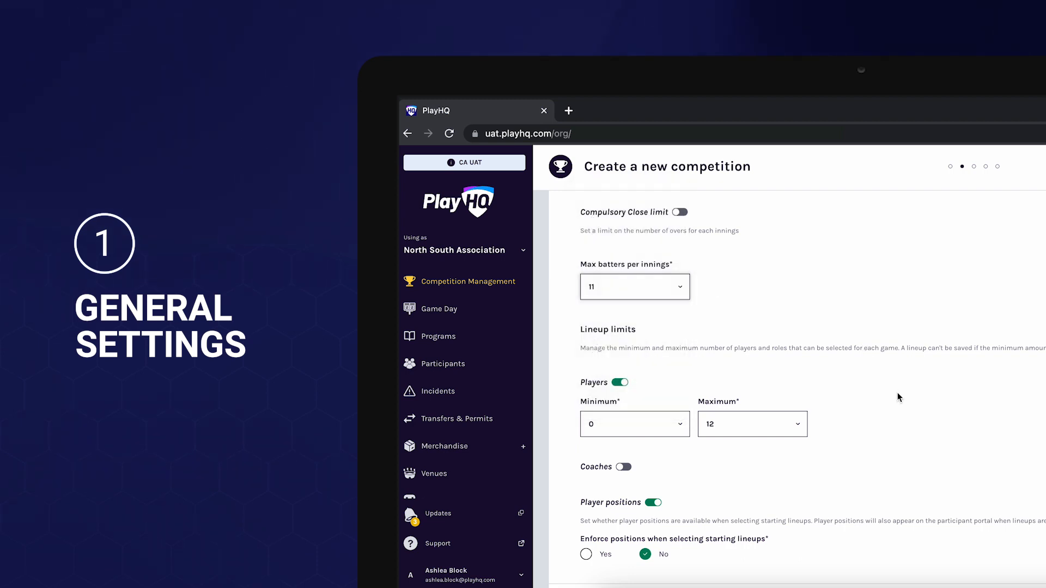
Set the minimum number of players in the lineup limits to 8
scroll(898, 393, down, 2)
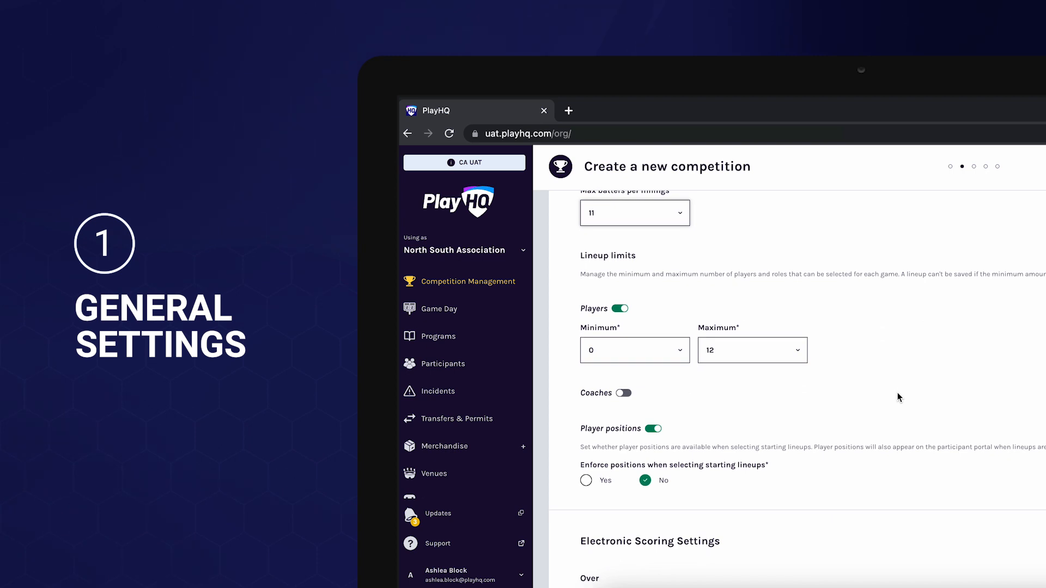
click(639, 355)
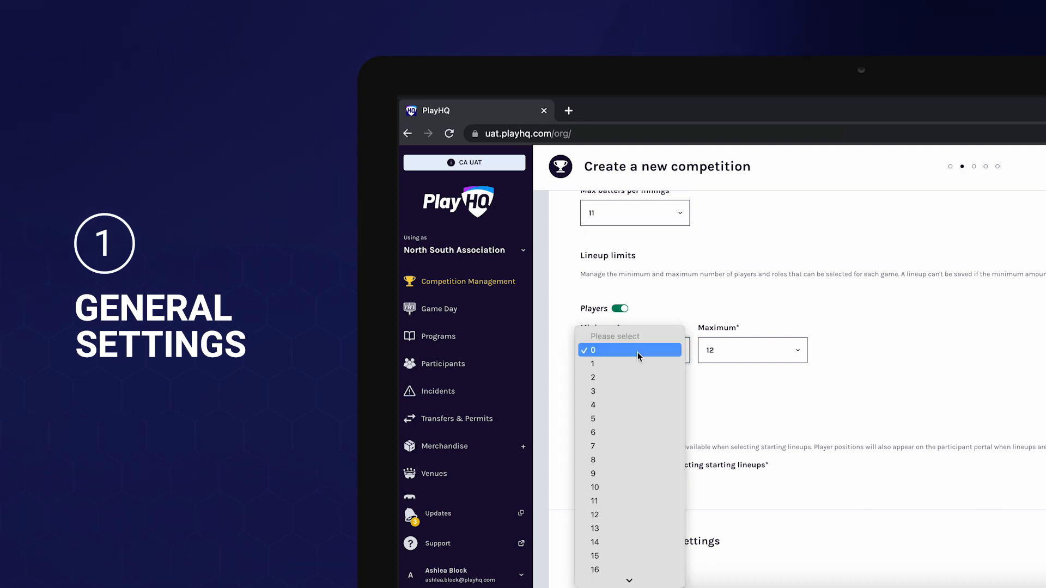
click(620, 462)
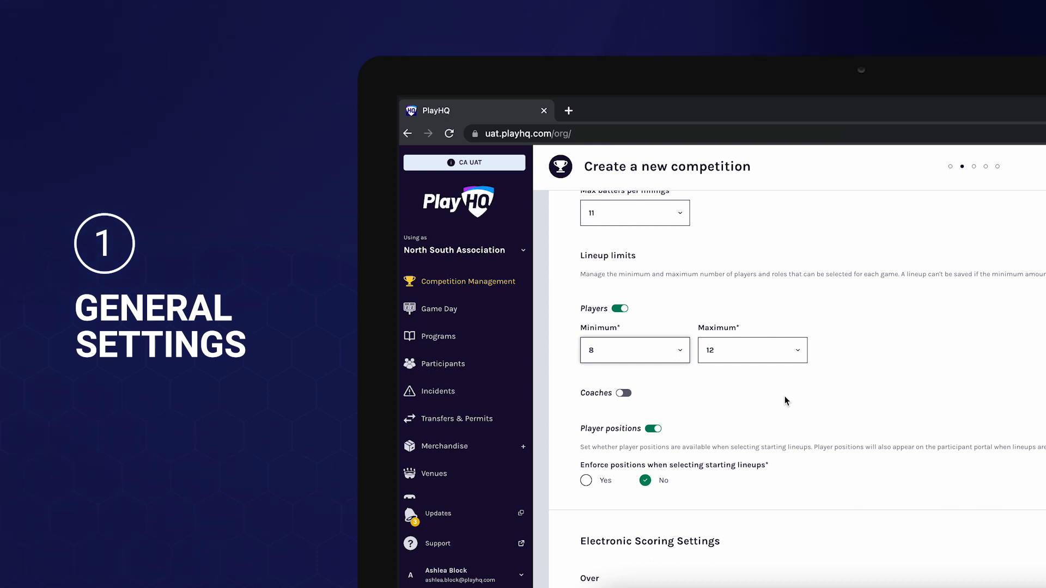
Look at the available values for legal balls per over and max balls per over in the Electronic Scoring Settings
scroll(784, 401, down, 3)
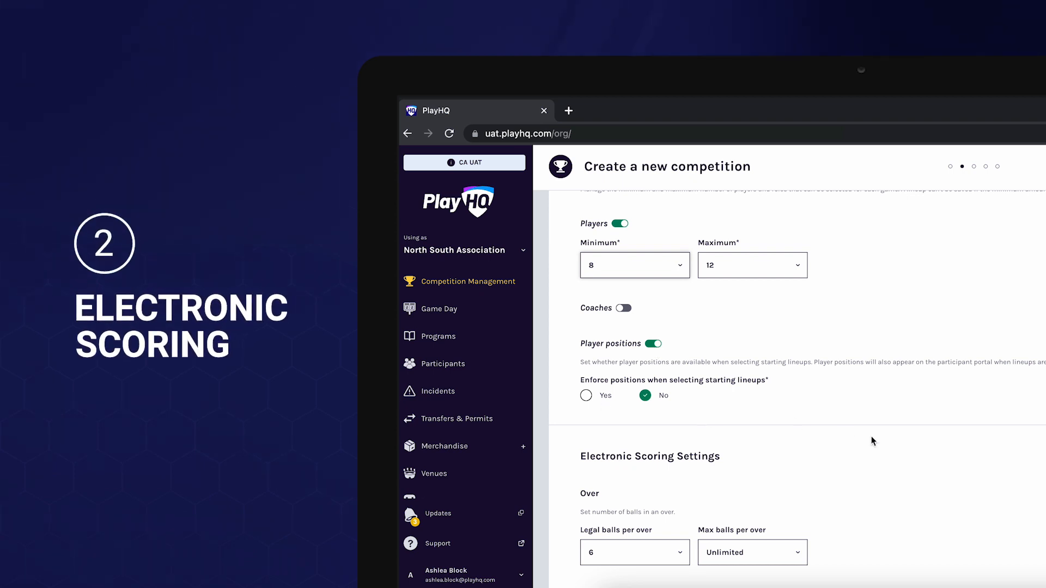
scroll(873, 441, down, 1)
scroll(873, 440, down, 4)
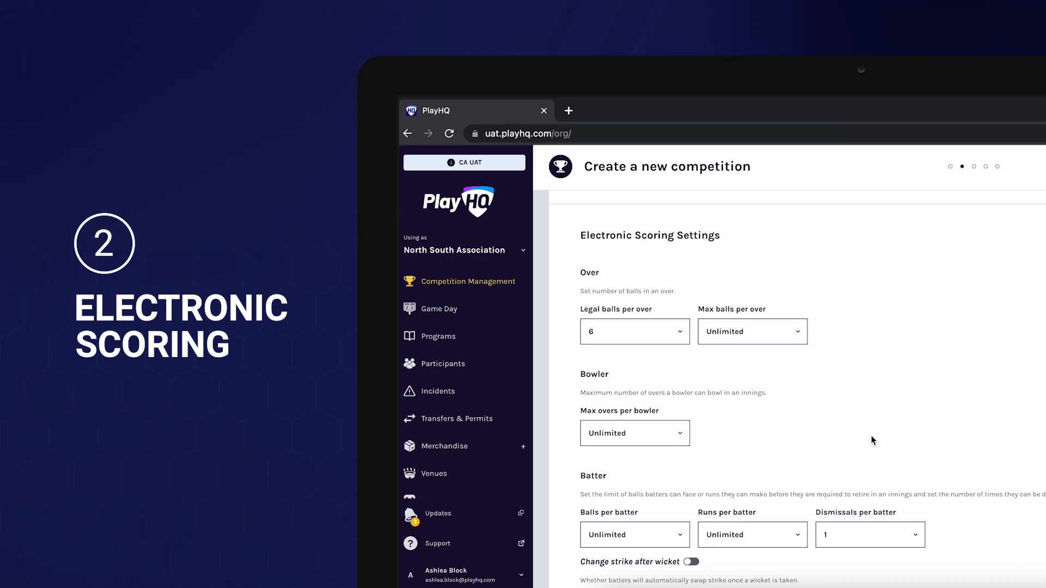
scroll(872, 437, down, 1)
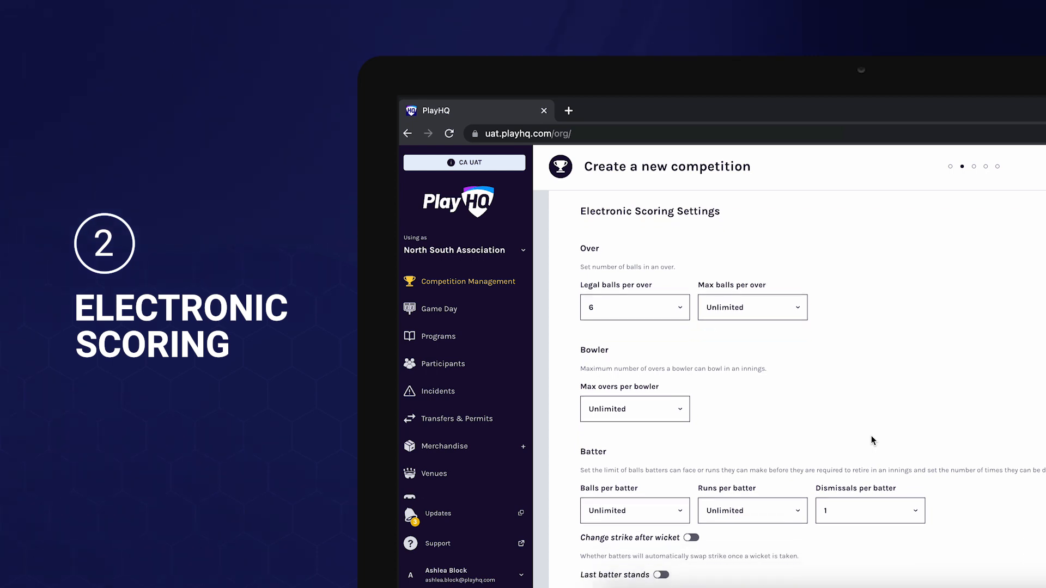
click(662, 319)
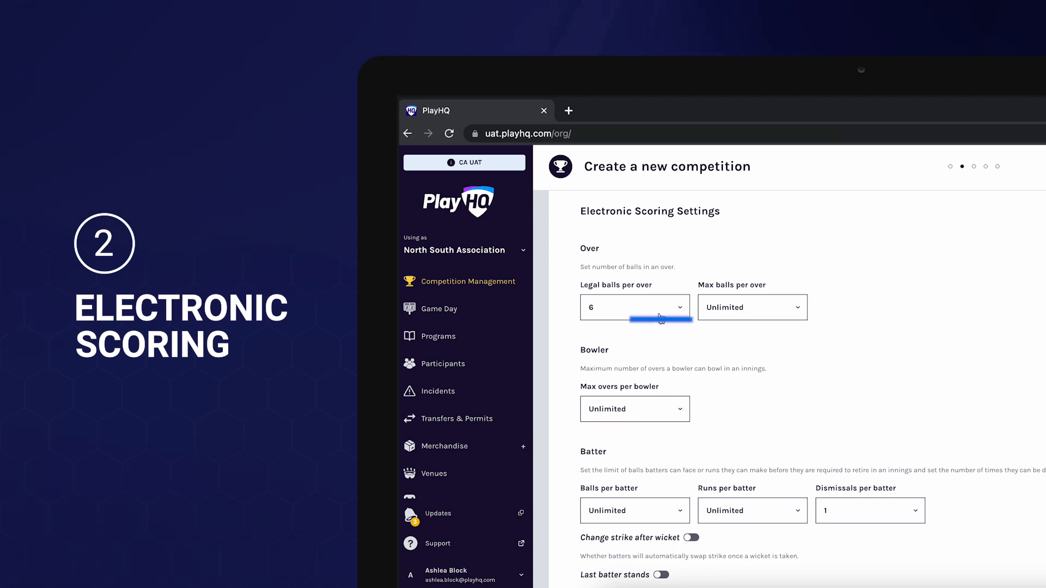
click(744, 313)
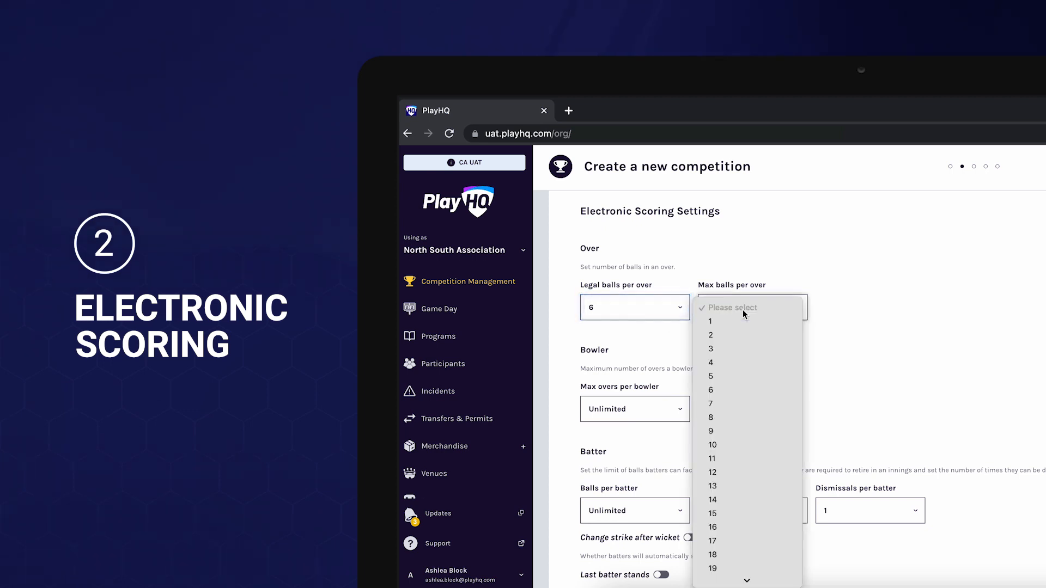
click(855, 317)
Look at the available values for max overs per bowler
scroll(708, 392, down, 2)
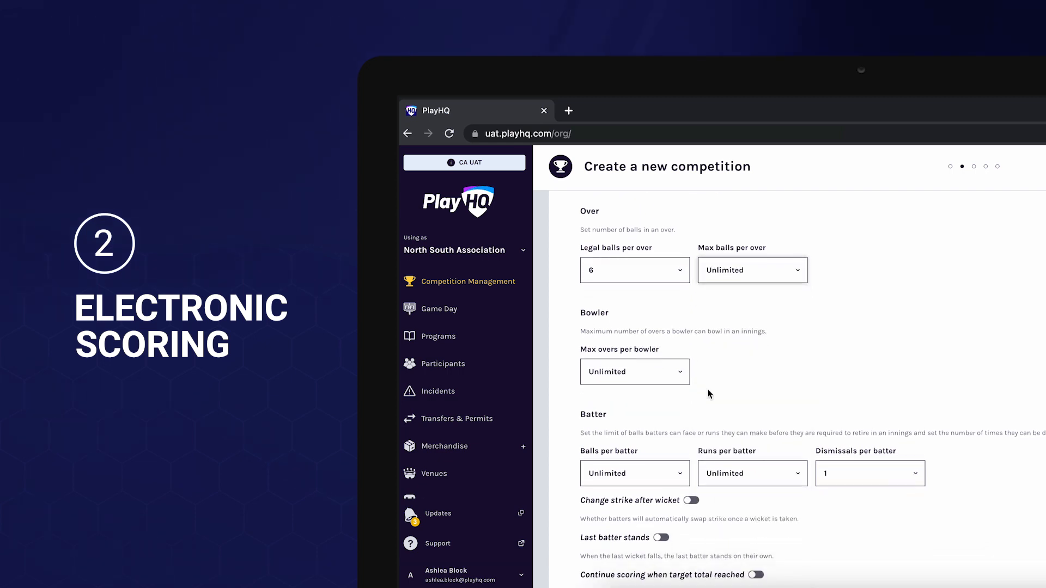
click(663, 327)
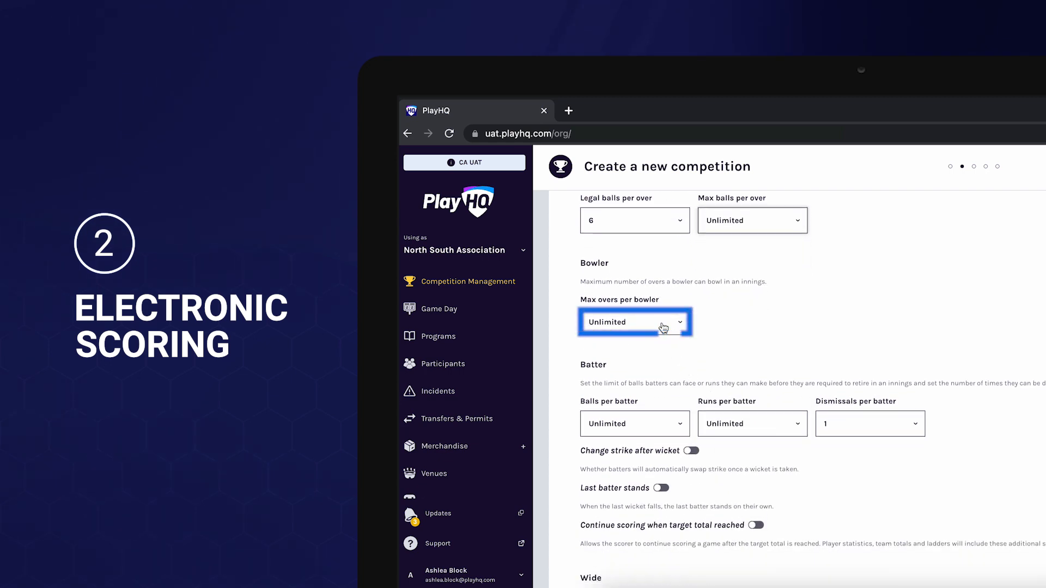
click(719, 320)
Look at the available values for balls, runs and dismissals per batter in the Batter settings
scroll(819, 378, down, 1)
scroll(819, 377, down, 3)
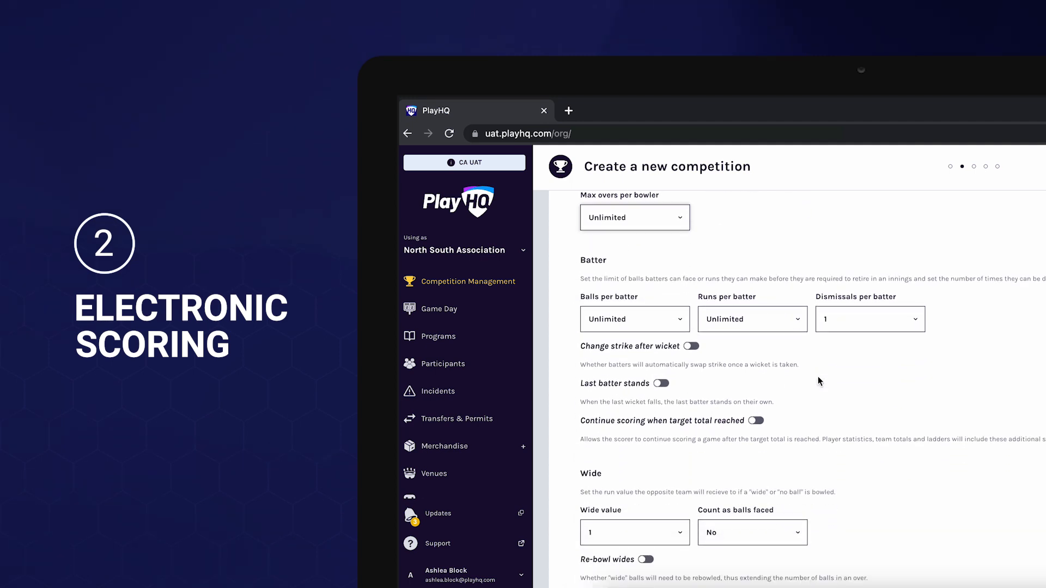
click(661, 294)
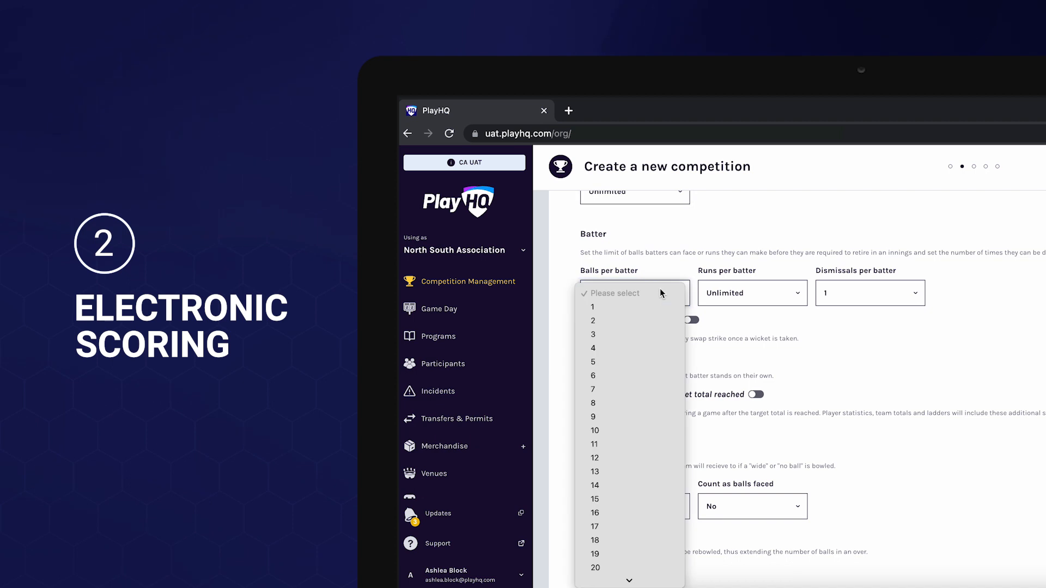
click(718, 294)
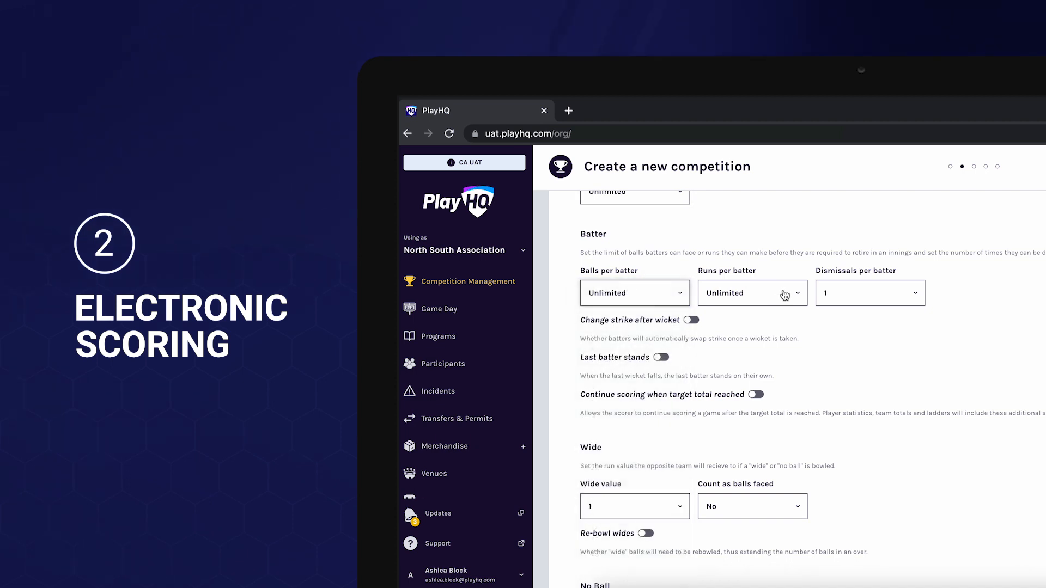
click(783, 294)
click(855, 291)
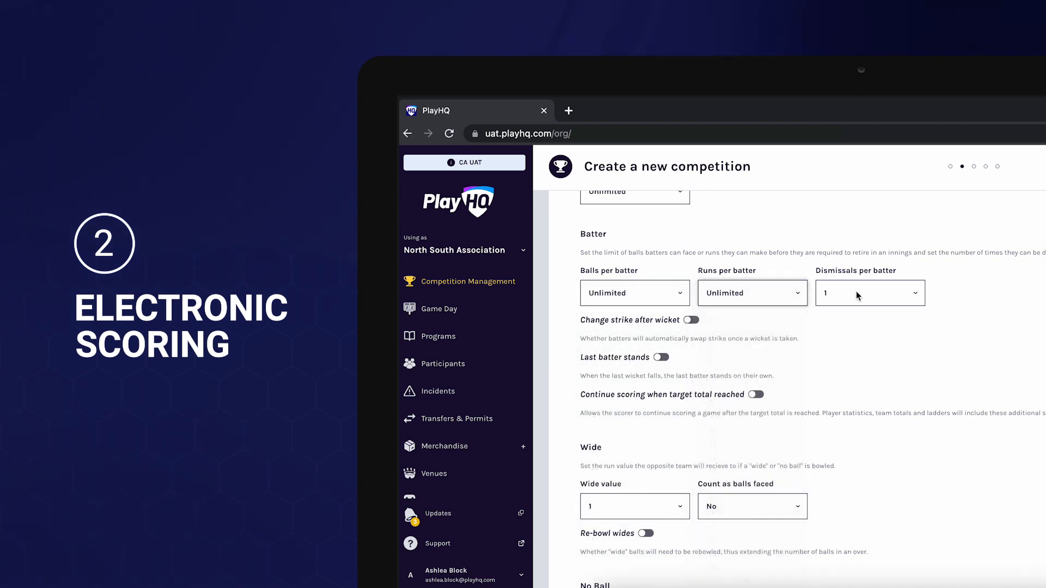
click(882, 292)
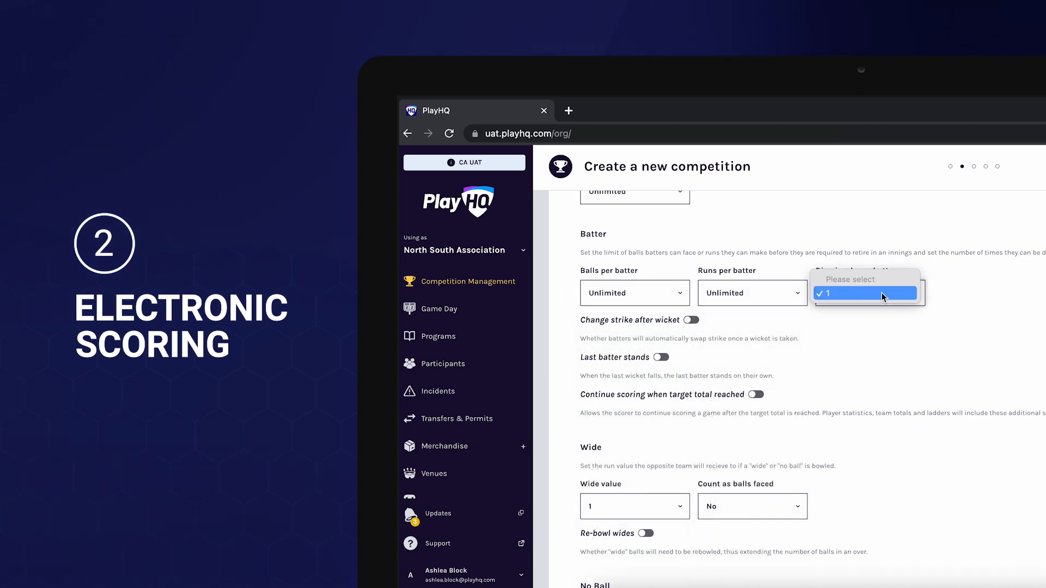
click(982, 306)
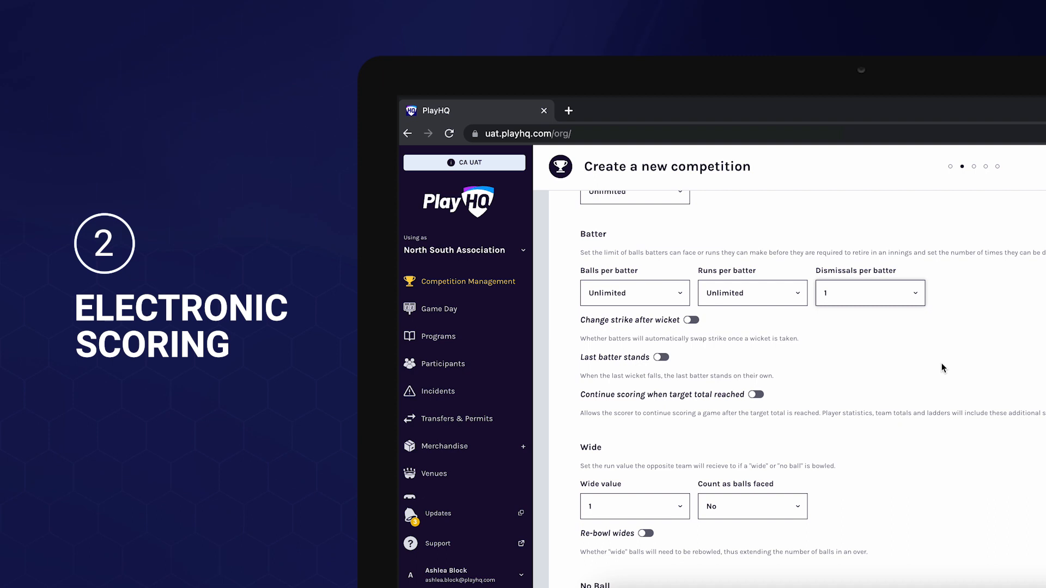
Try out the Change strike after wicket, Last batter stands and Continue scoring when target total reached options in the Batter settings
scroll(942, 364, down, 2)
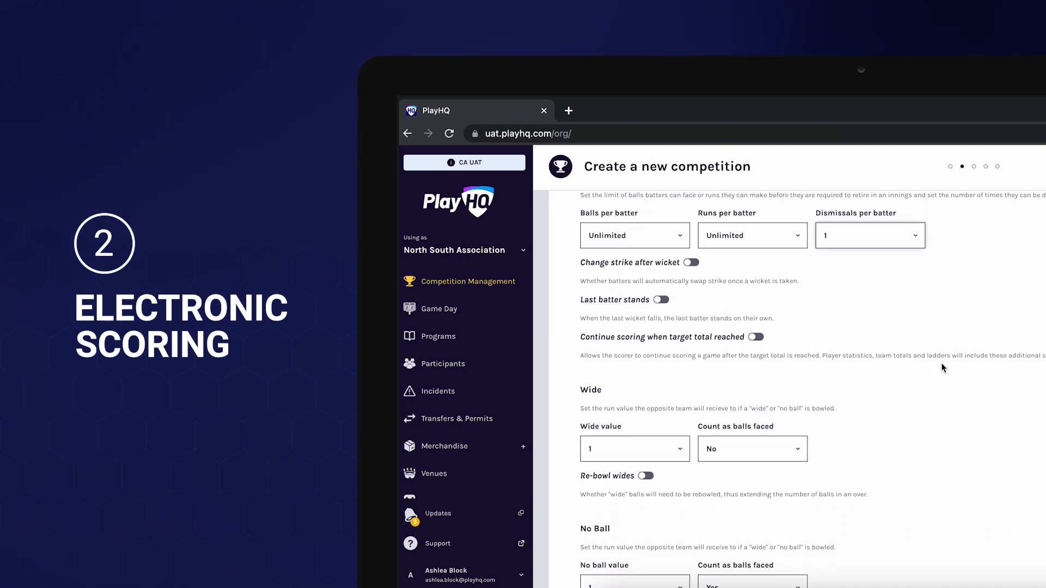
click(697, 265)
click(662, 302)
click(760, 339)
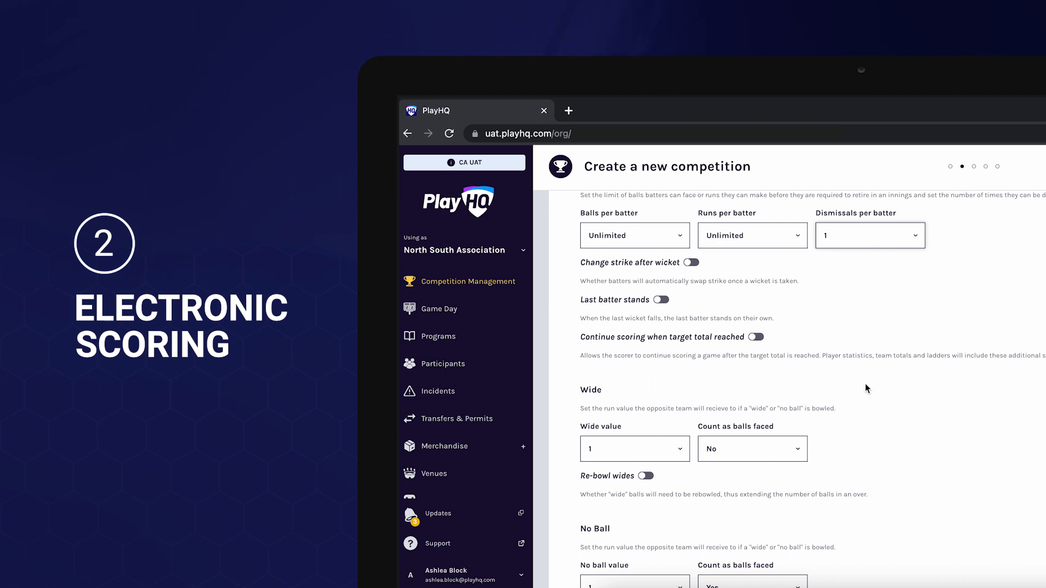
Look at the available Wide value and Count as balls faced options in the Wide settings
scroll(872, 390, down, 2)
scroll(872, 392, down, 2)
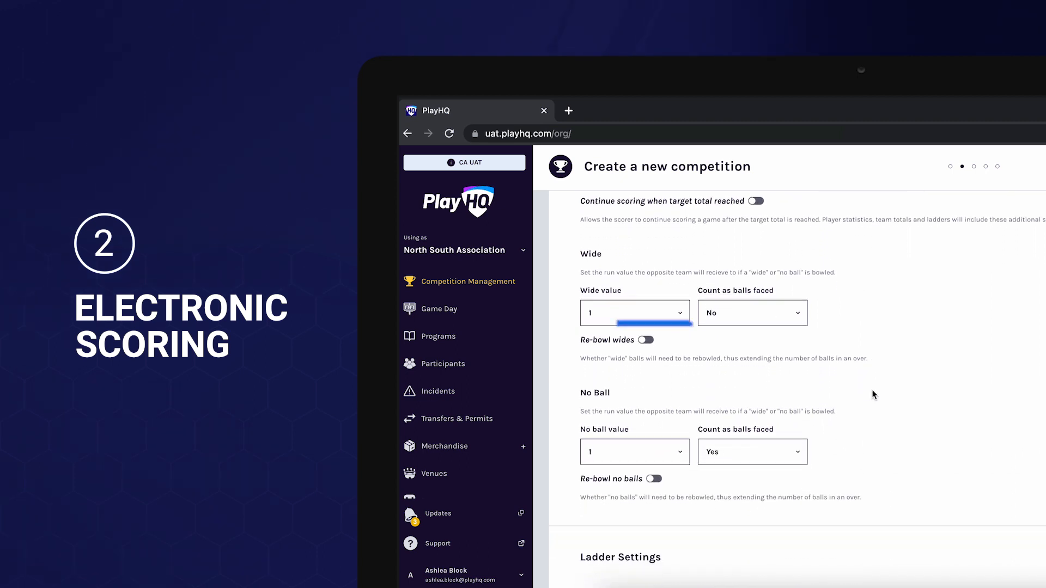
click(687, 321)
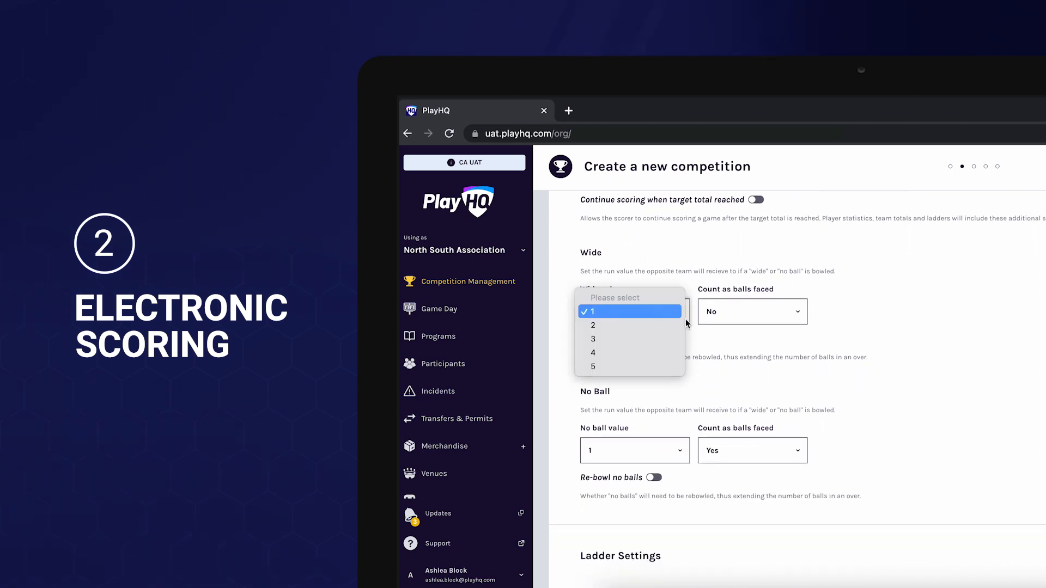
click(785, 313)
click(797, 316)
click(797, 316)
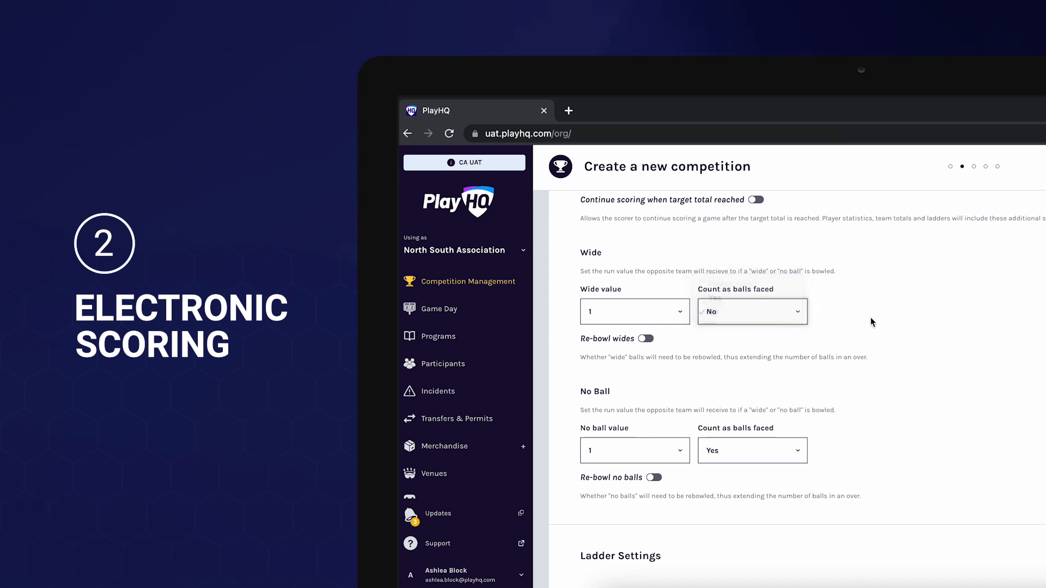
Try out the Re-bowl wides option, and turn it off again
click(647, 339)
click(648, 340)
click(649, 340)
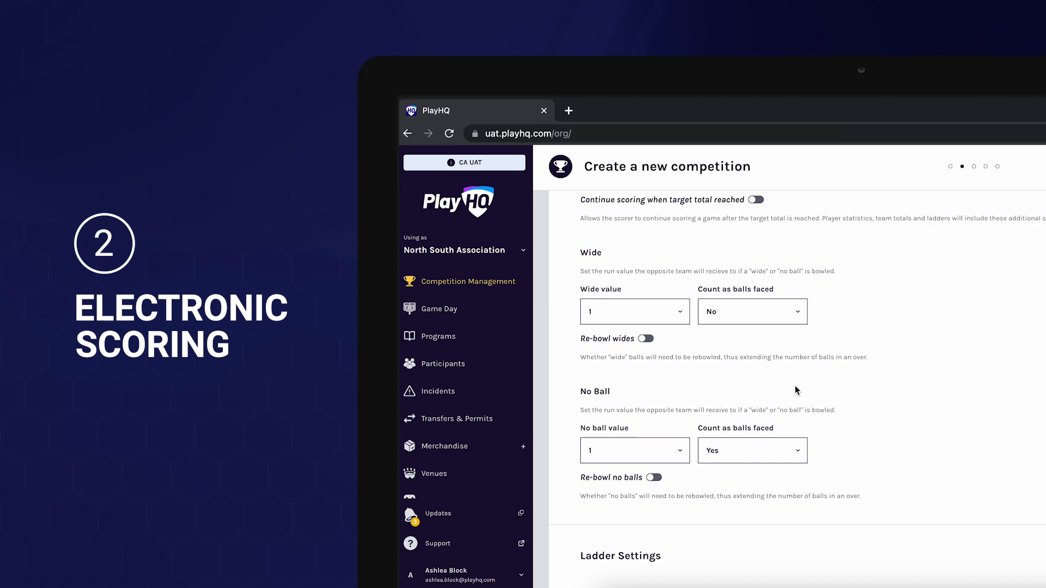
View the sport's default game outcome point values in the Ladder Settings, and close the list
scroll(849, 401, down, 2)
scroll(848, 401, down, 4)
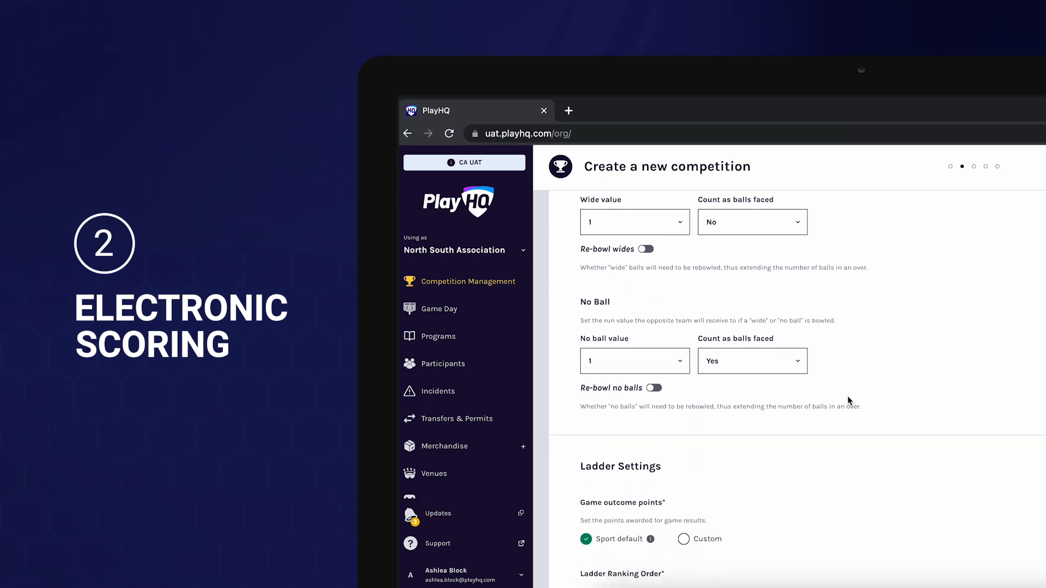
scroll(848, 401, down, 7)
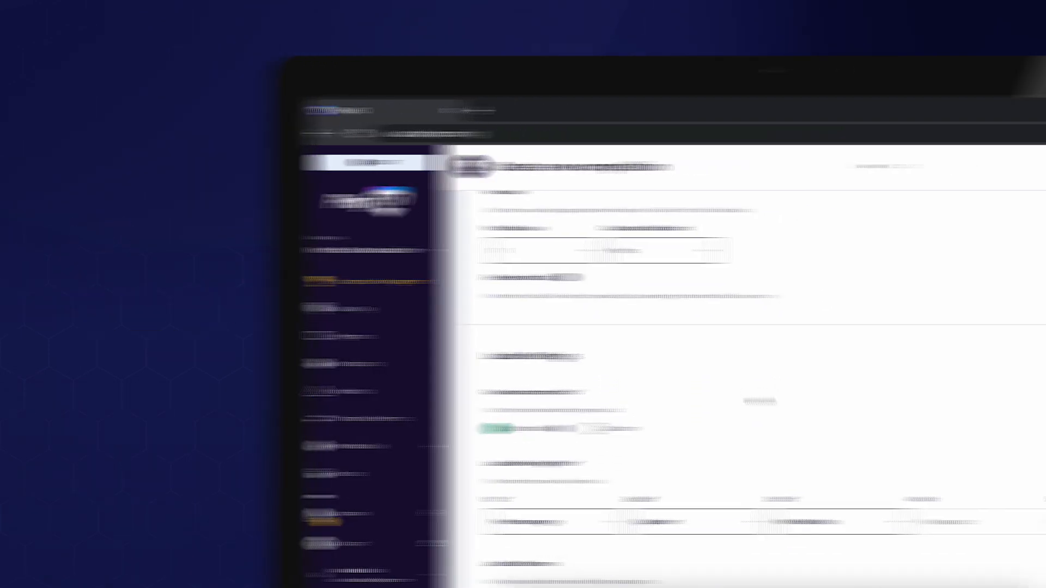
scroll(510, 398, down, 1)
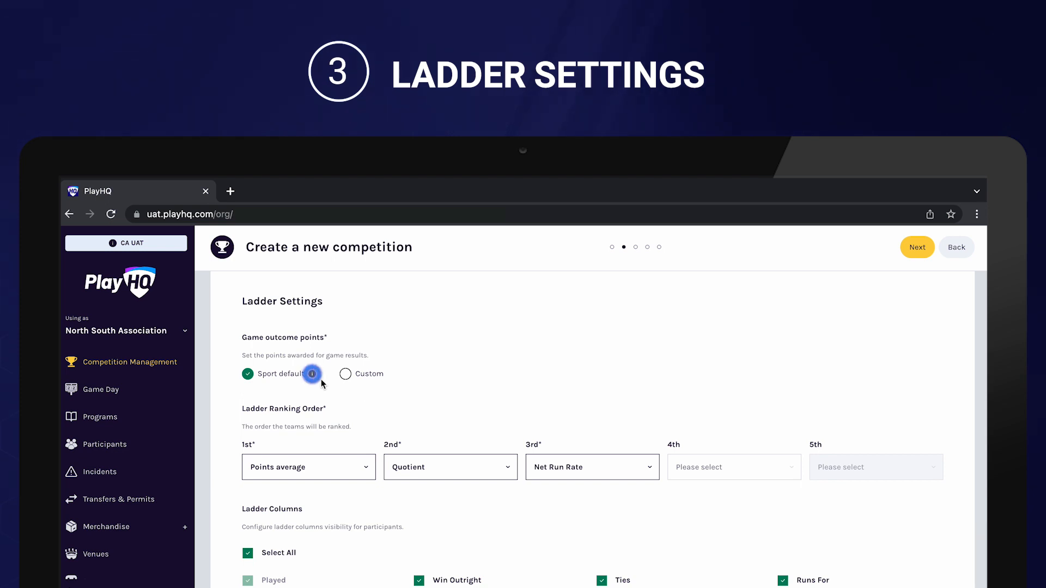
click(313, 374)
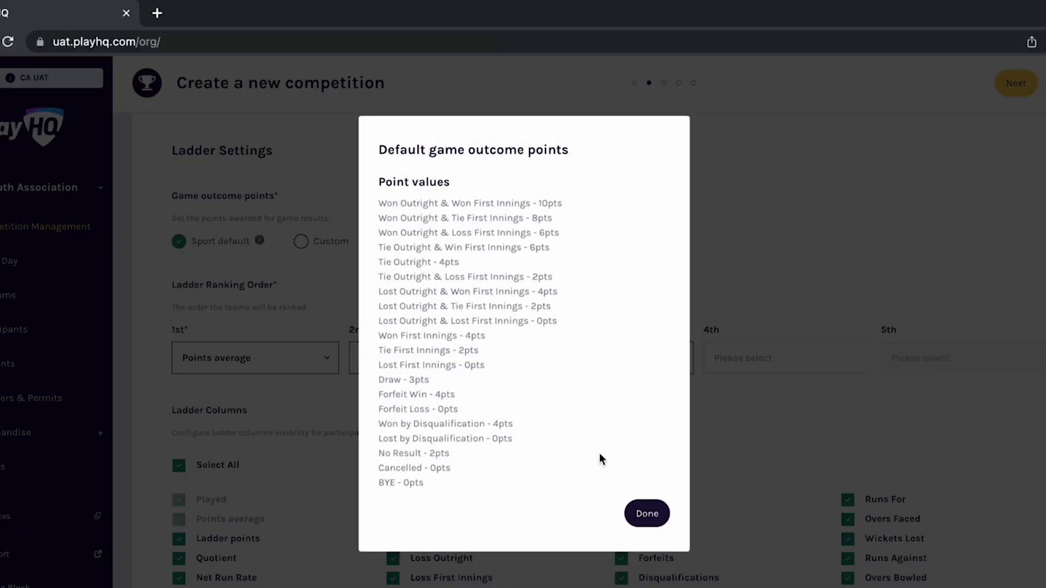
click(665, 522)
Switch the game outcome points to Custom, and set WO & T1st to 7.0 and N/R to 2.0
click(301, 242)
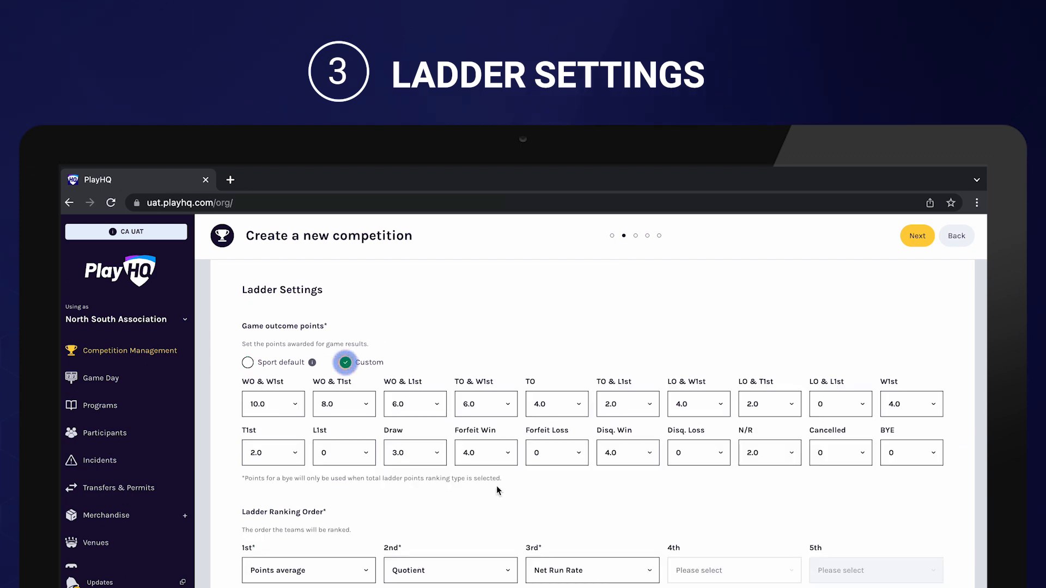
click(349, 409)
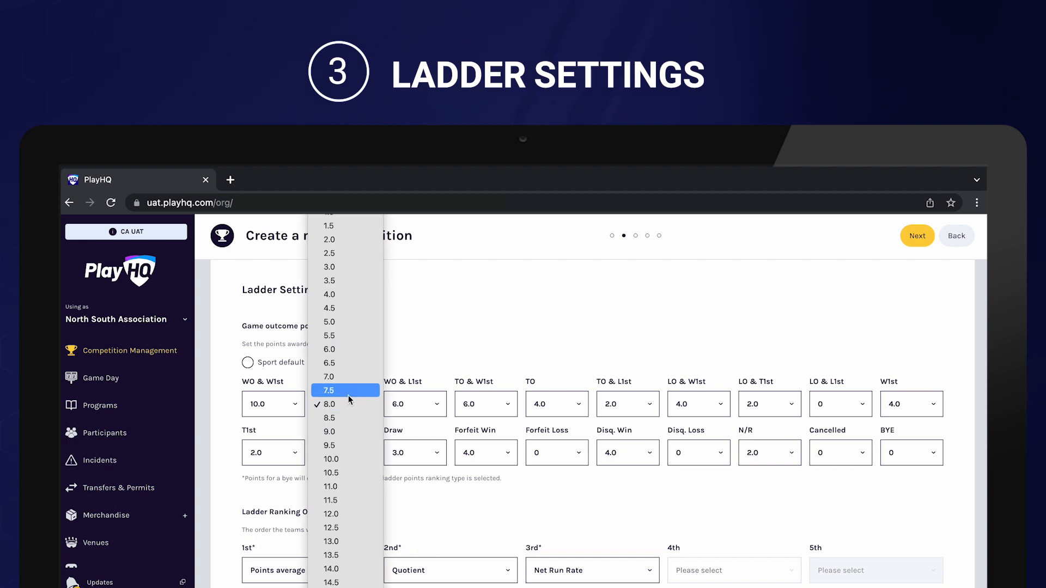
click(348, 391)
click(350, 401)
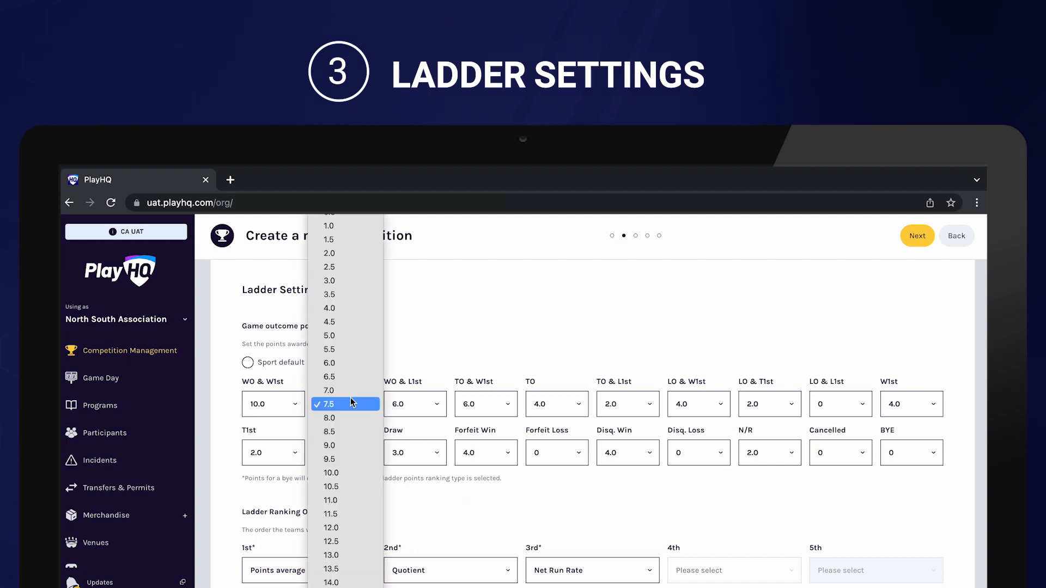
click(348, 388)
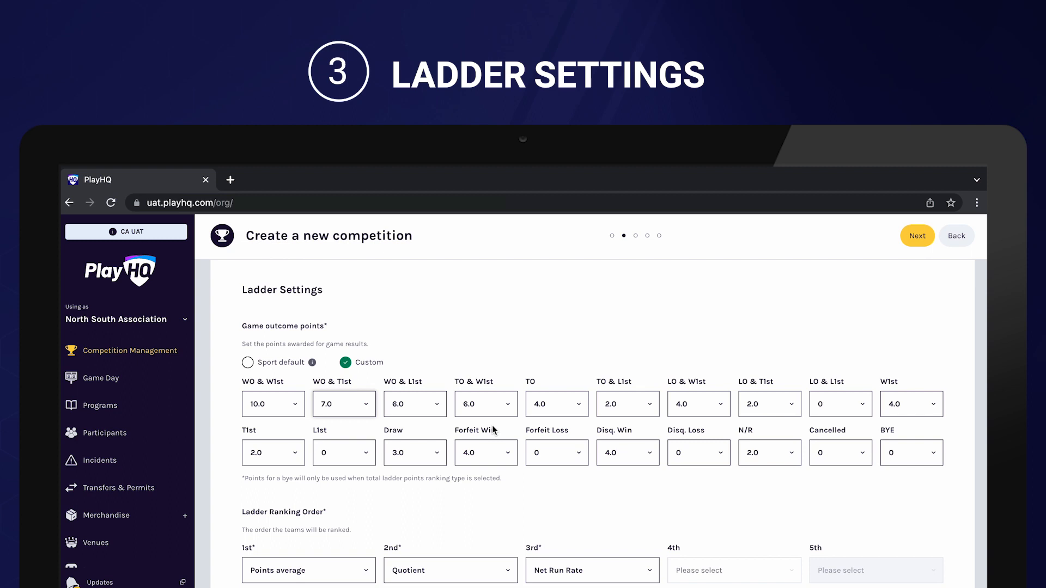
click(773, 456)
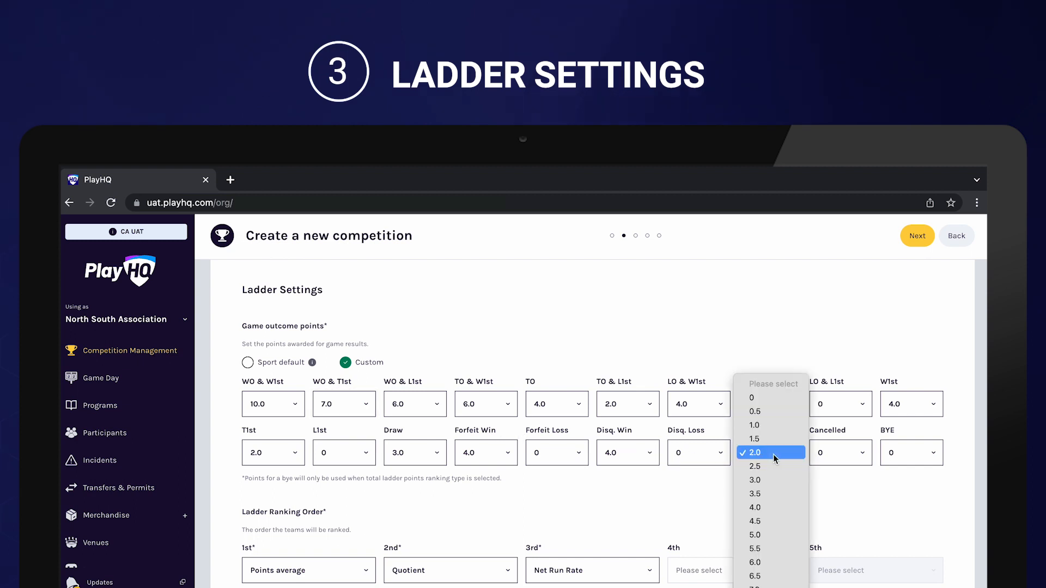
click(773, 455)
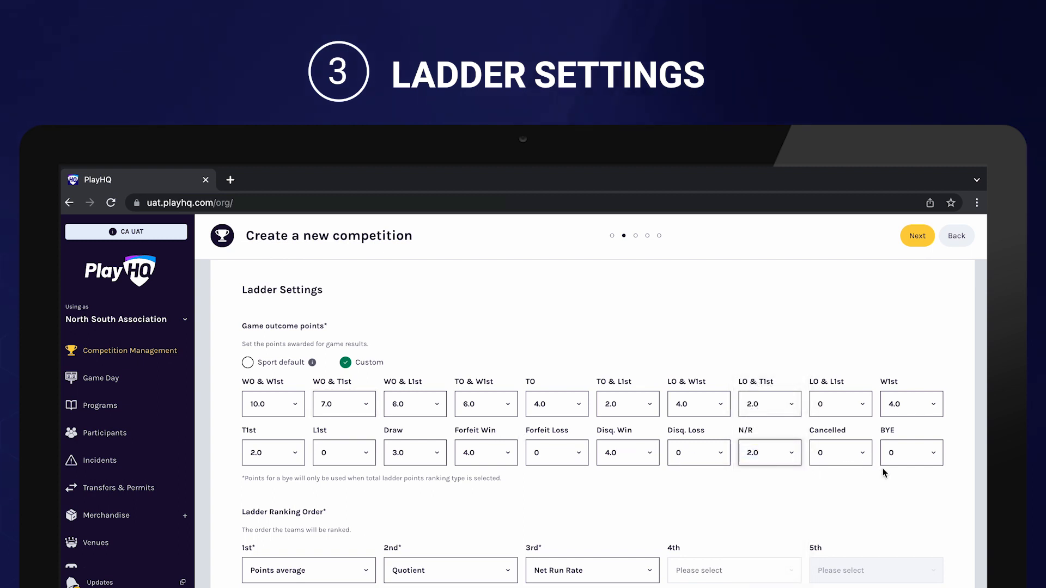
Set the ladder ranking order to Points average, Net Run Rate, Won, Quotient and Win Outright
scroll(747, 485, down, 3)
scroll(734, 523, down, 2)
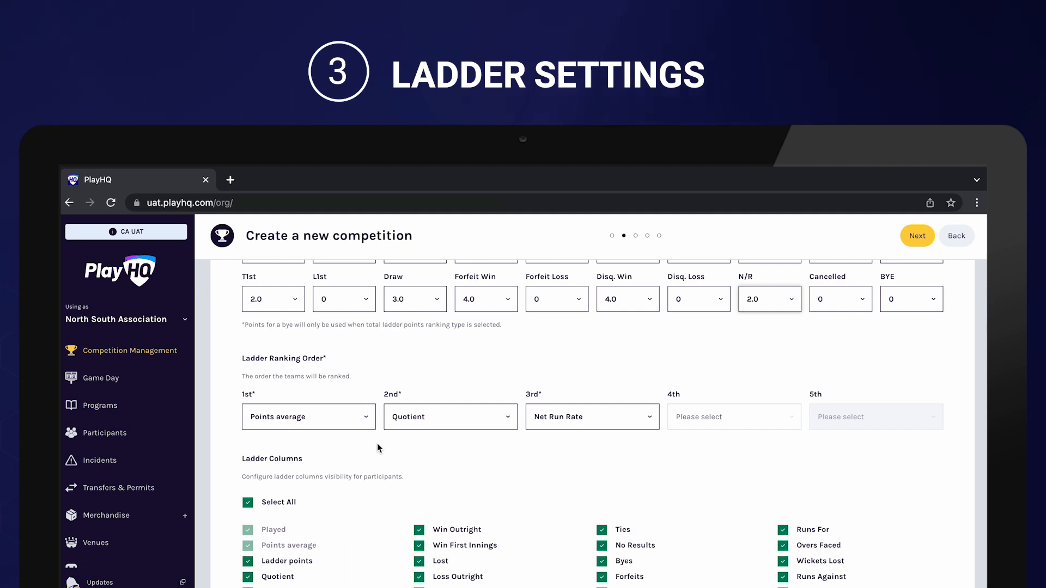
click(362, 420)
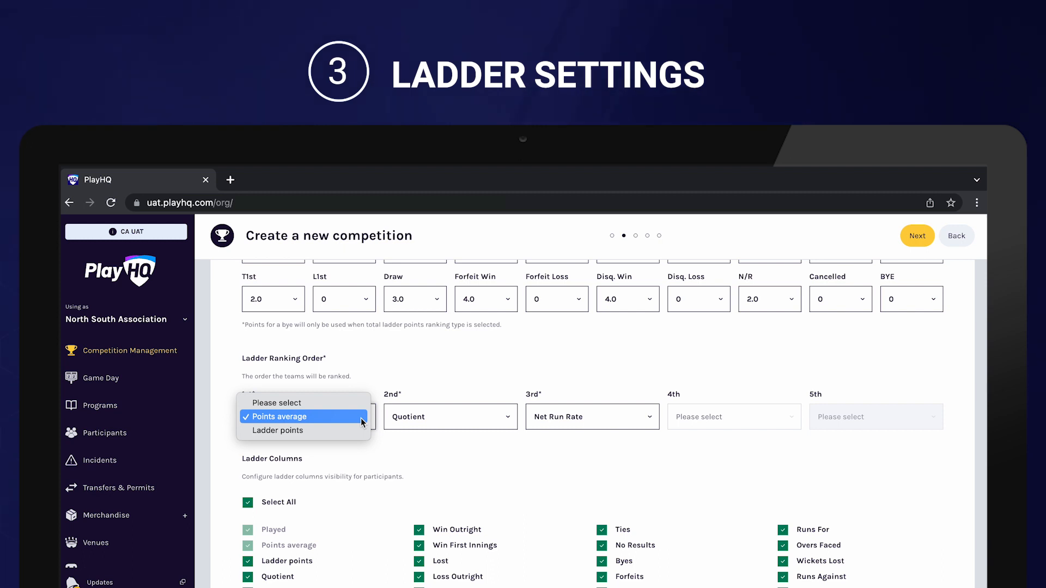
click(362, 420)
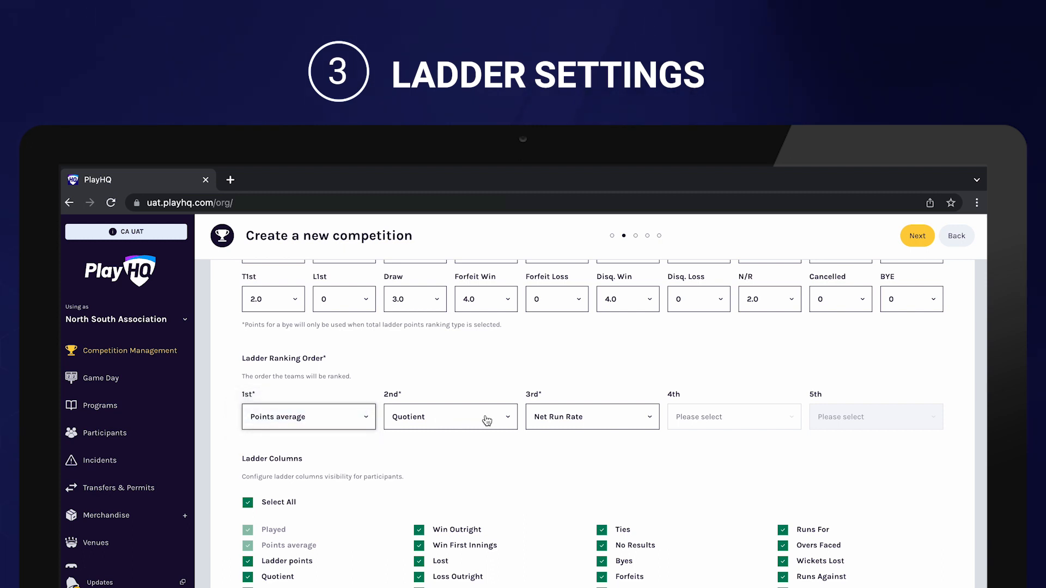
click(486, 419)
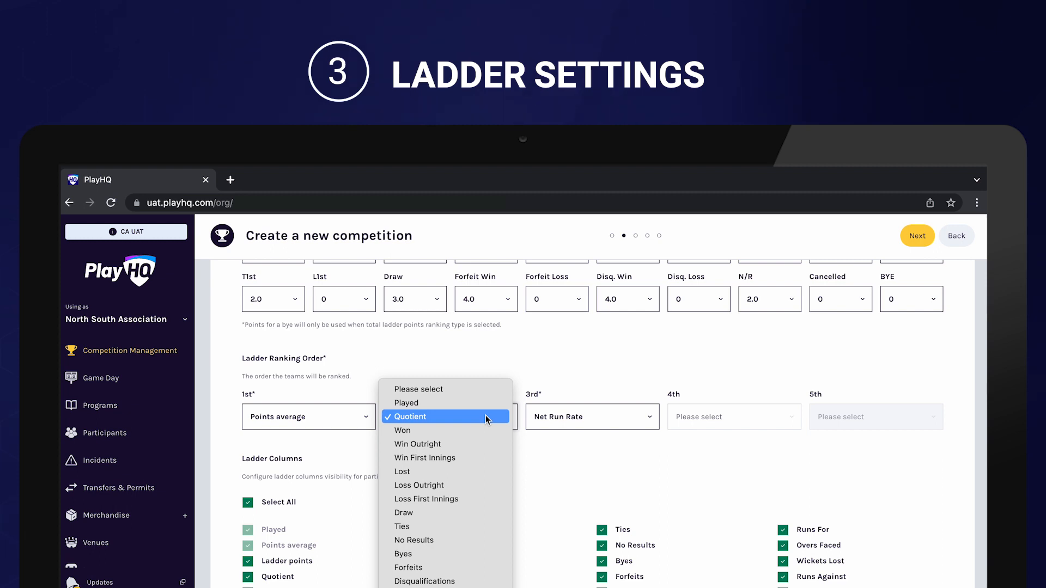
scroll(878, 486, down, 3)
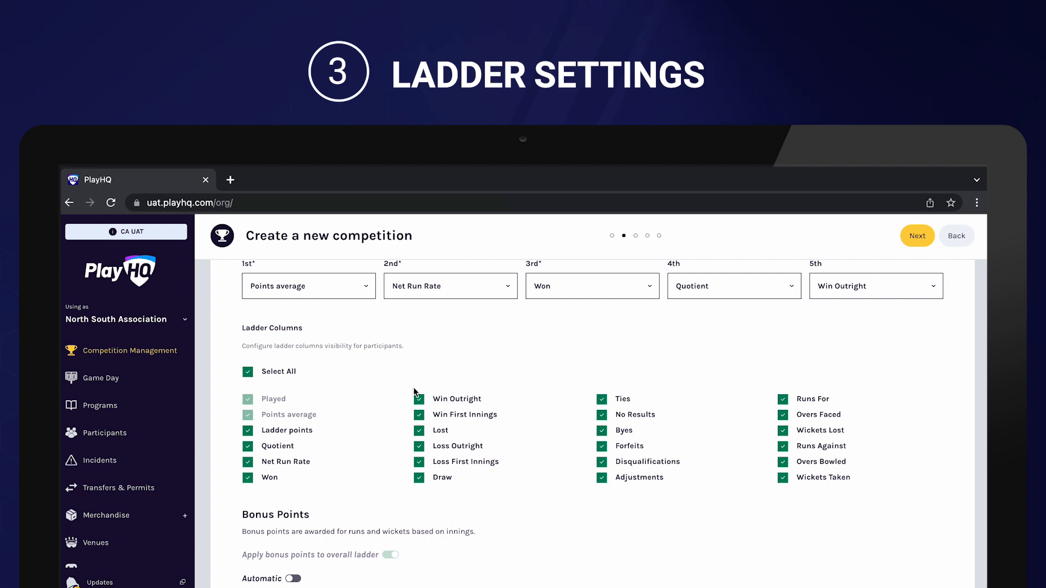
scroll(637, 560, down, 2)
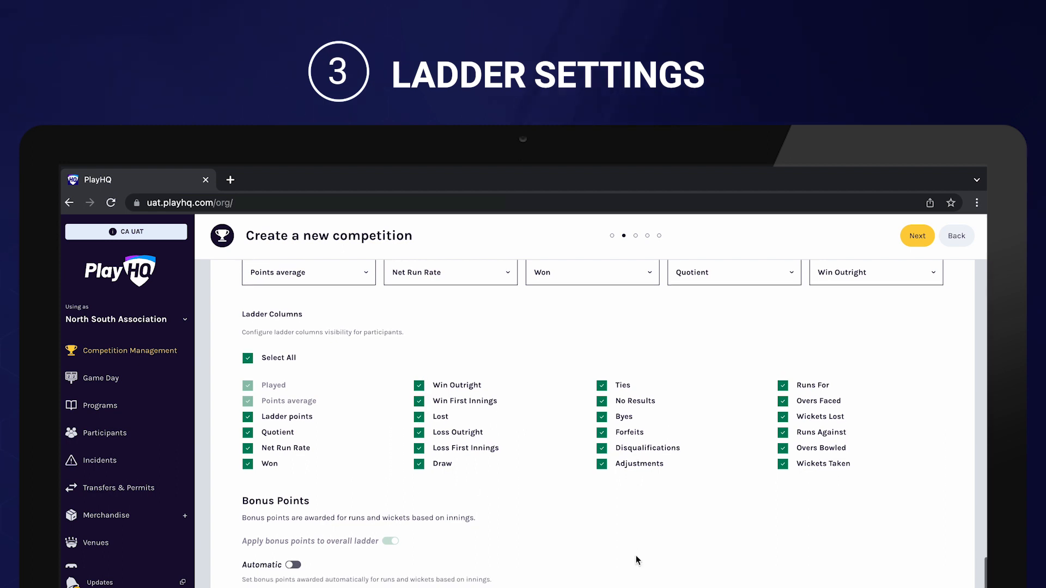
Enable automatic bonus points, and set the 1st innings points to 0.1 per wicket and 1 per run
scroll(638, 560, down, 2)
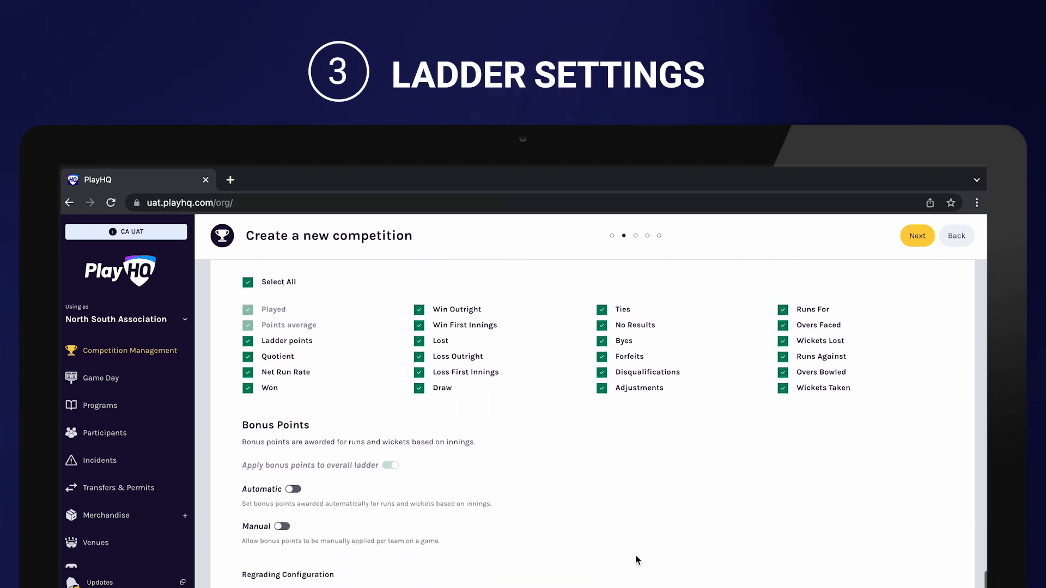
scroll(637, 560, down, 2)
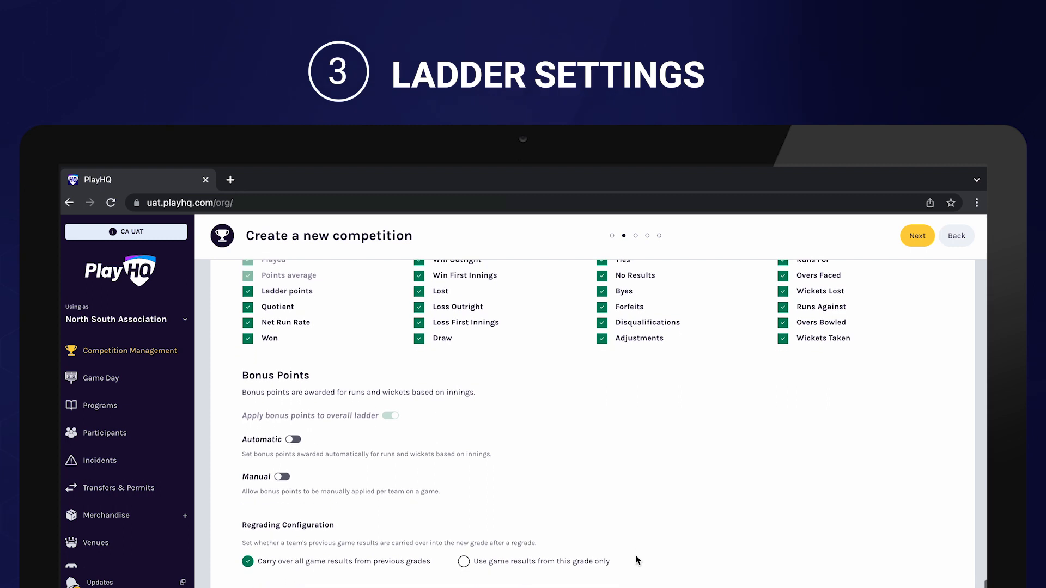
scroll(638, 560, down, 1)
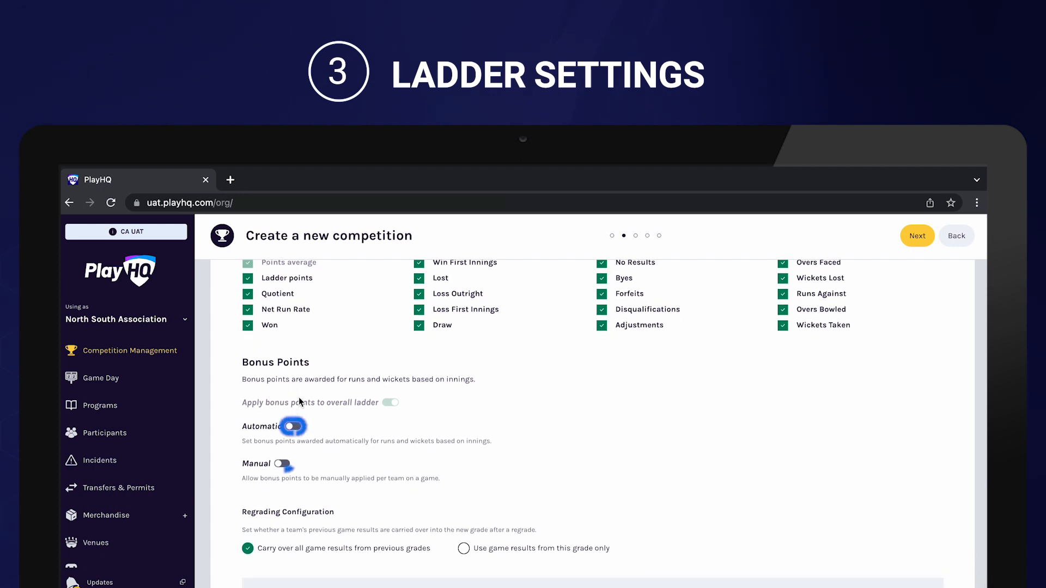
click(296, 428)
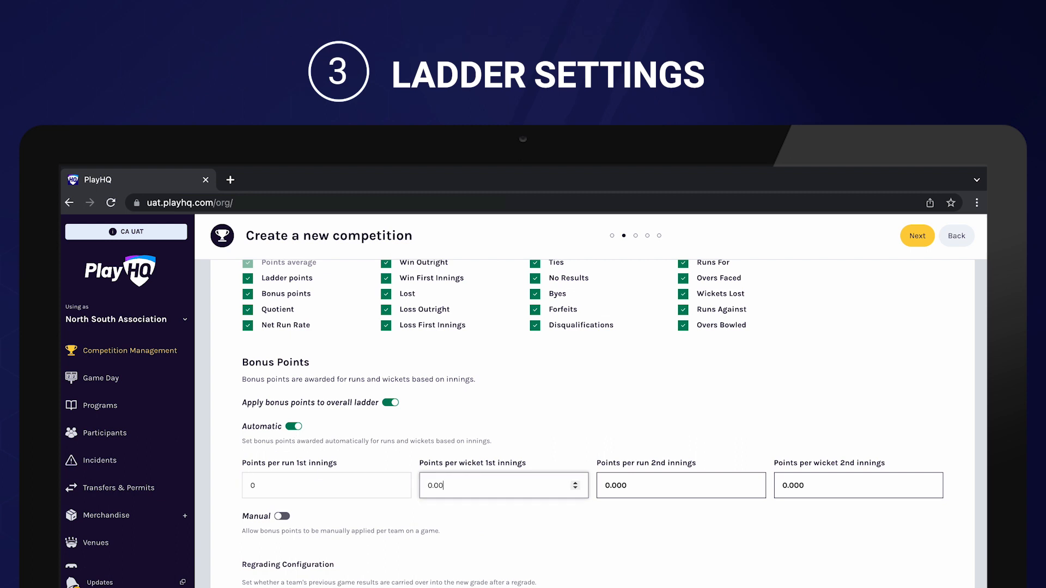
key(BackSpace)
key(BackSpace)
text(1)
click(622, 535)
click(366, 490)
key(BackSpace)
text(1)
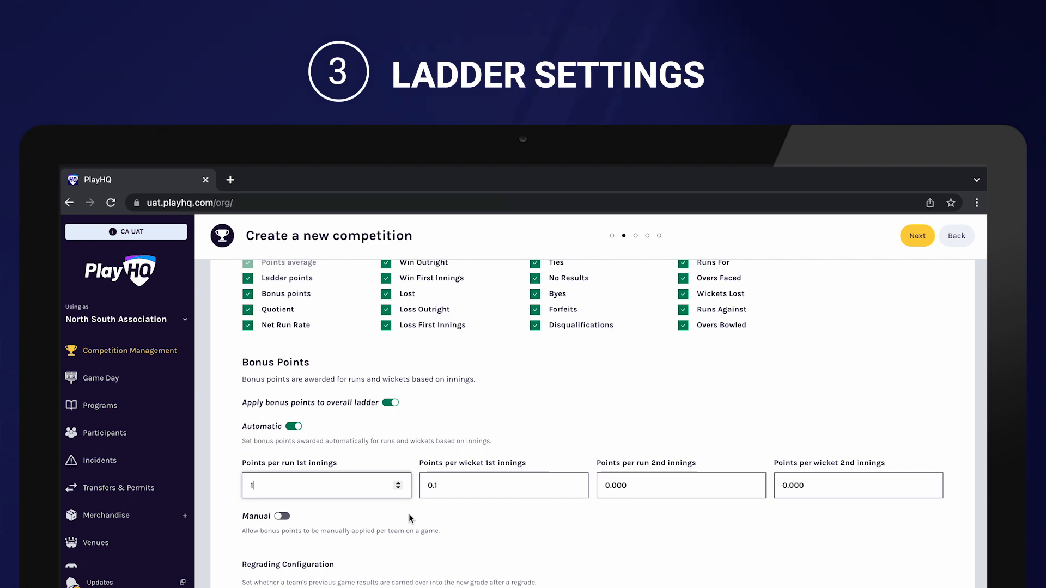
Enable manual bonus points and exclude the 2 and 1.5 point options
click(283, 517)
scroll(357, 512, down, 1)
scroll(357, 511, down, 2)
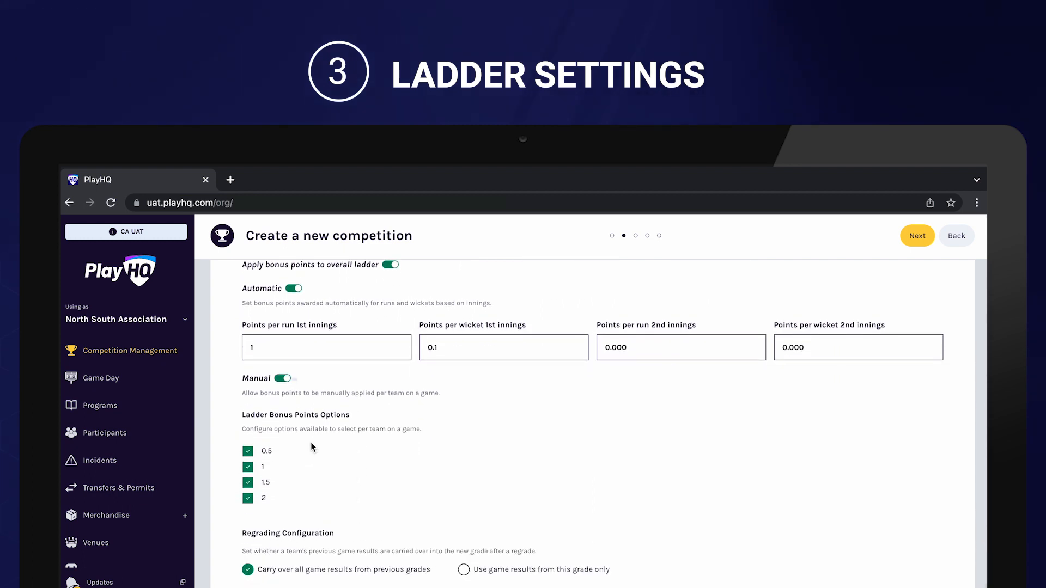
click(248, 498)
click(248, 483)
Try the regrading option that uses game results from this grade only, and switch back to carrying over all results from previous grades
scroll(417, 500, down, 2)
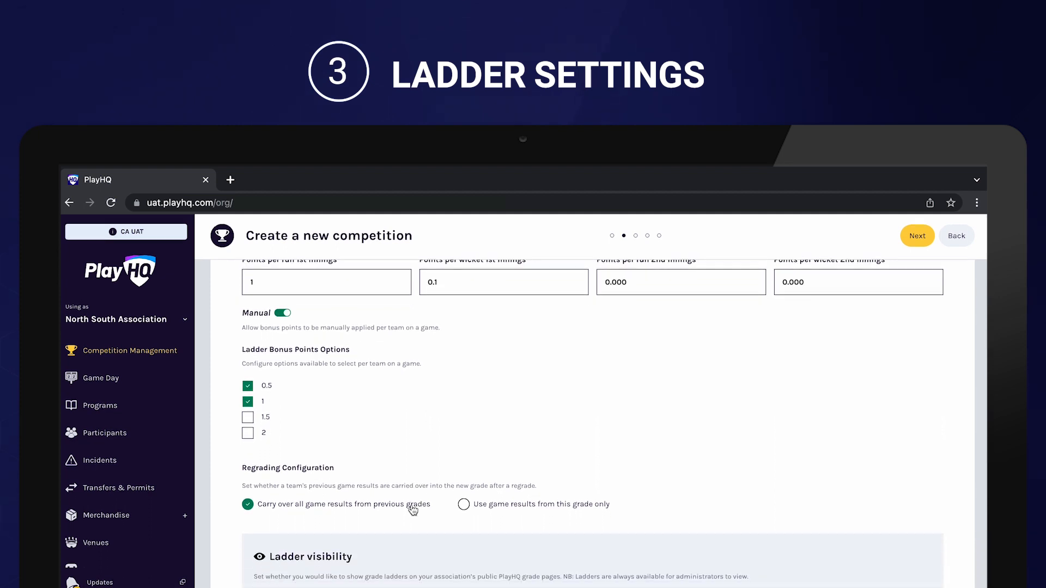
click(464, 505)
click(329, 505)
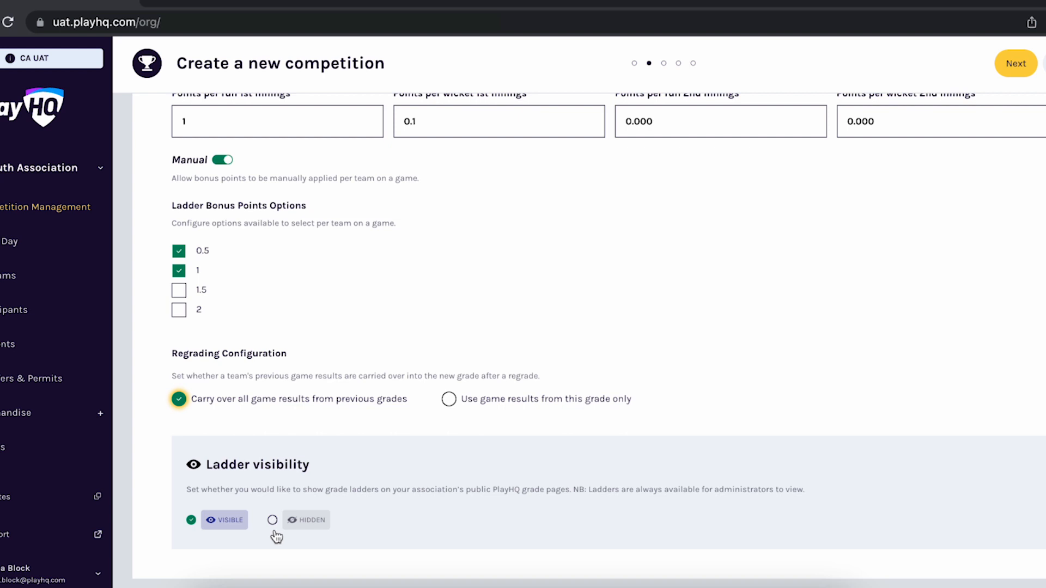
Continue to the One Day game default settings and enable Super Over for tied games with its usage at Always
click(273, 523)
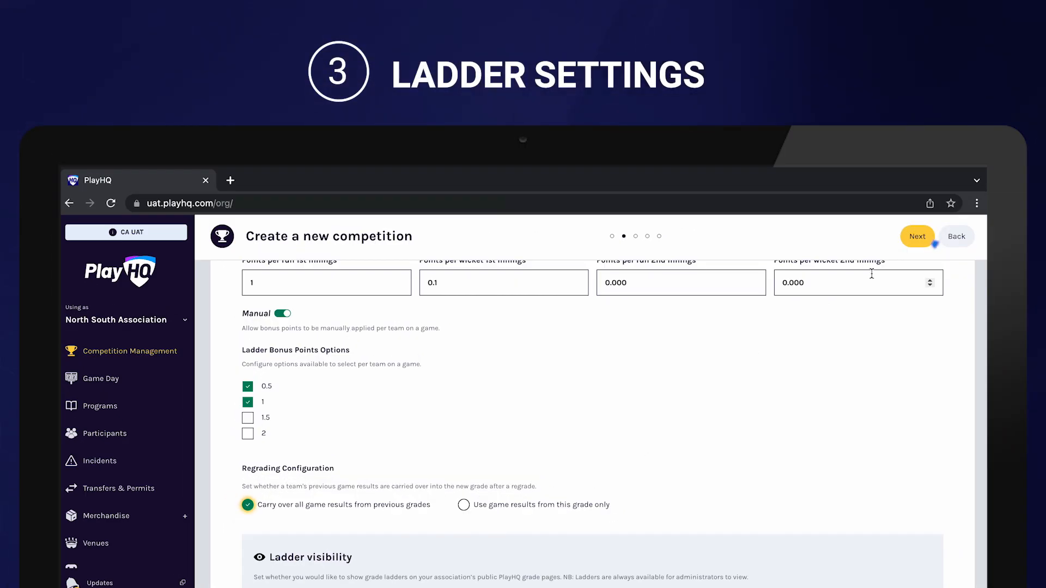
click(914, 239)
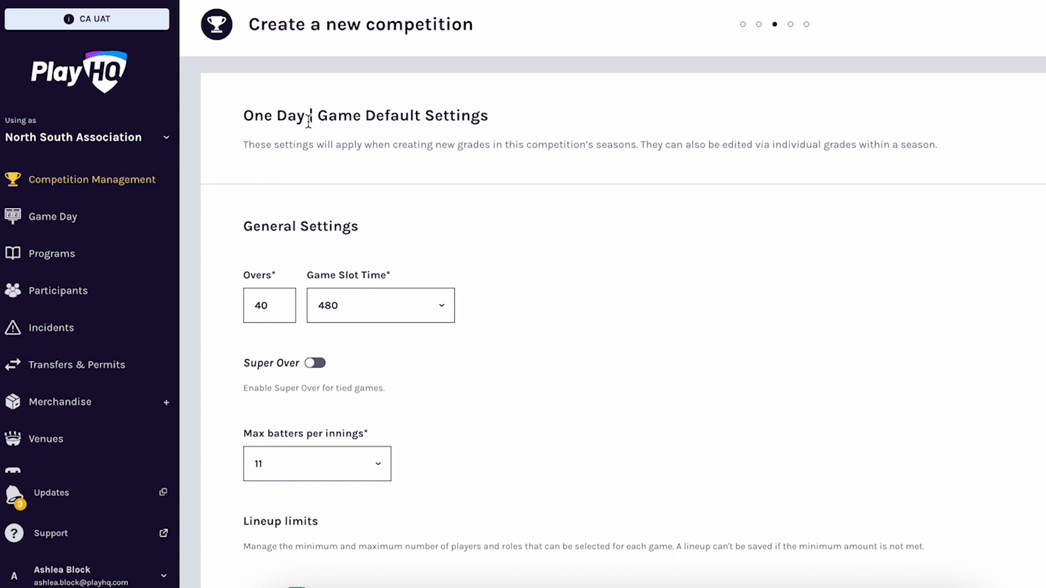
scroll(547, 222, down, 3)
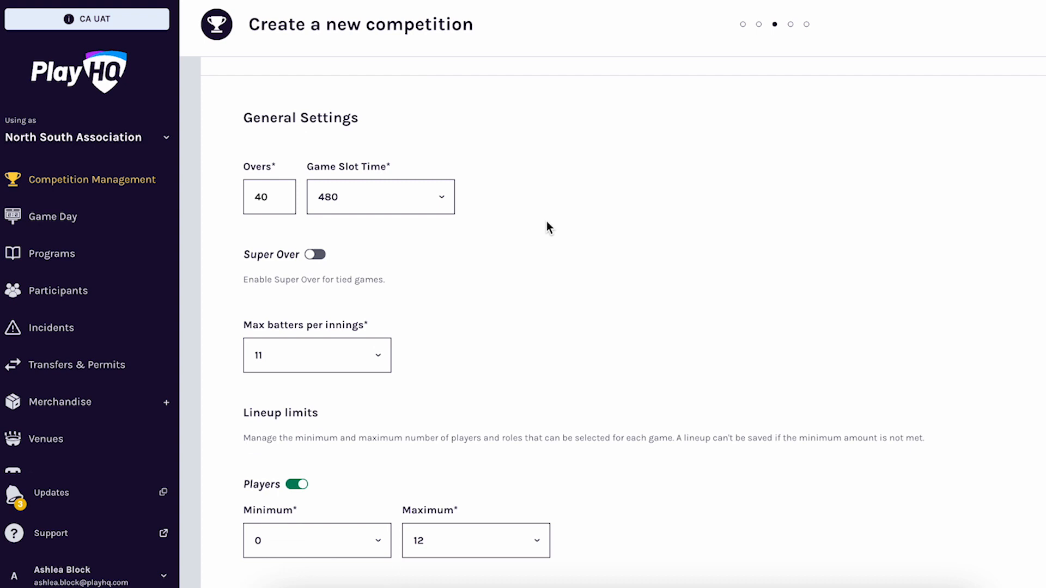
scroll(404, 239, down, 1)
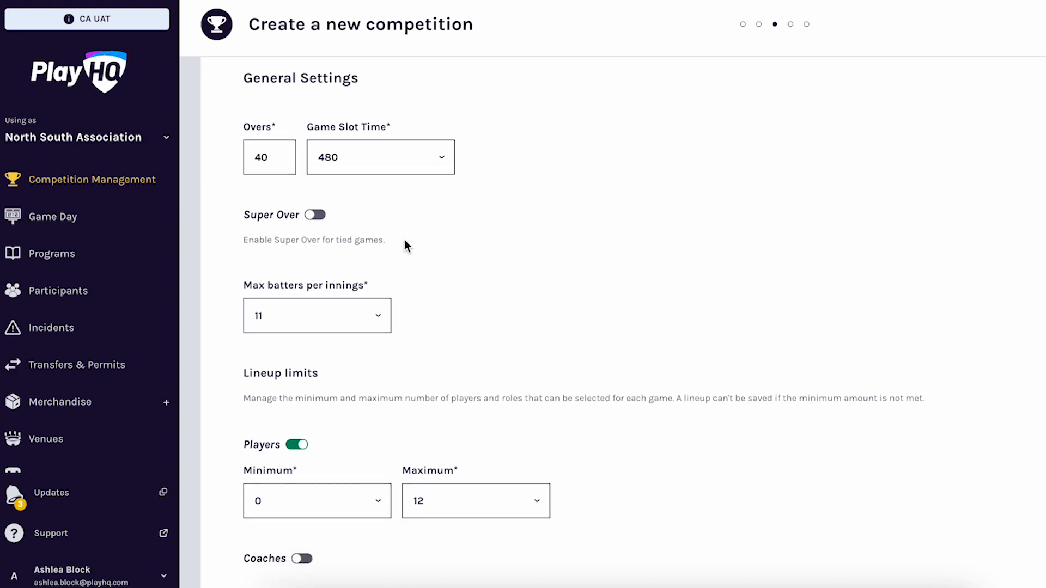
click(319, 217)
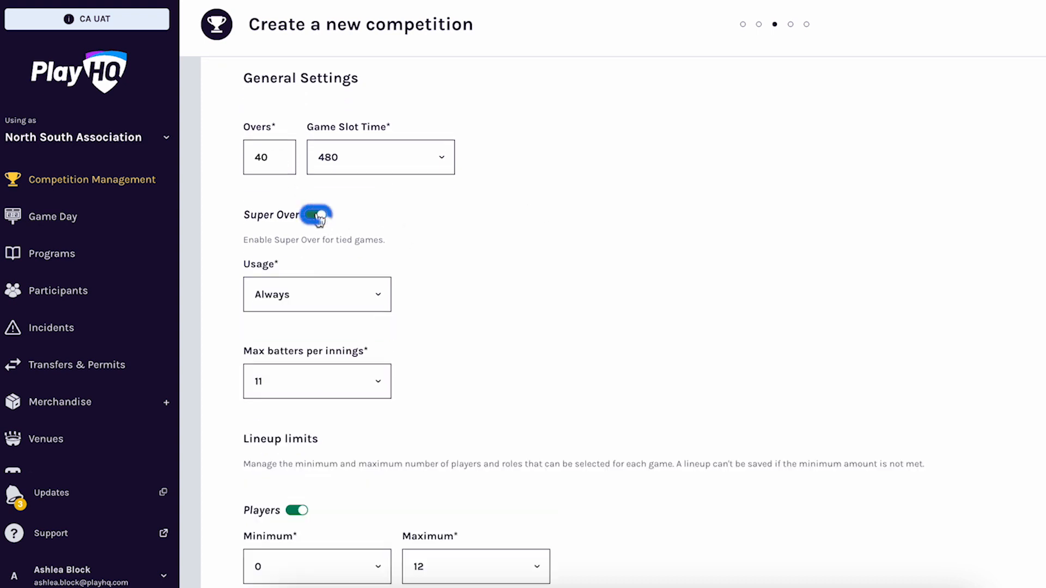
click(317, 299)
click(322, 297)
Review the One Day lineup limits, player positions and electronic scoring settings for overs, bowlers and batters
scroll(466, 295, down, 3)
scroll(466, 296, down, 2)
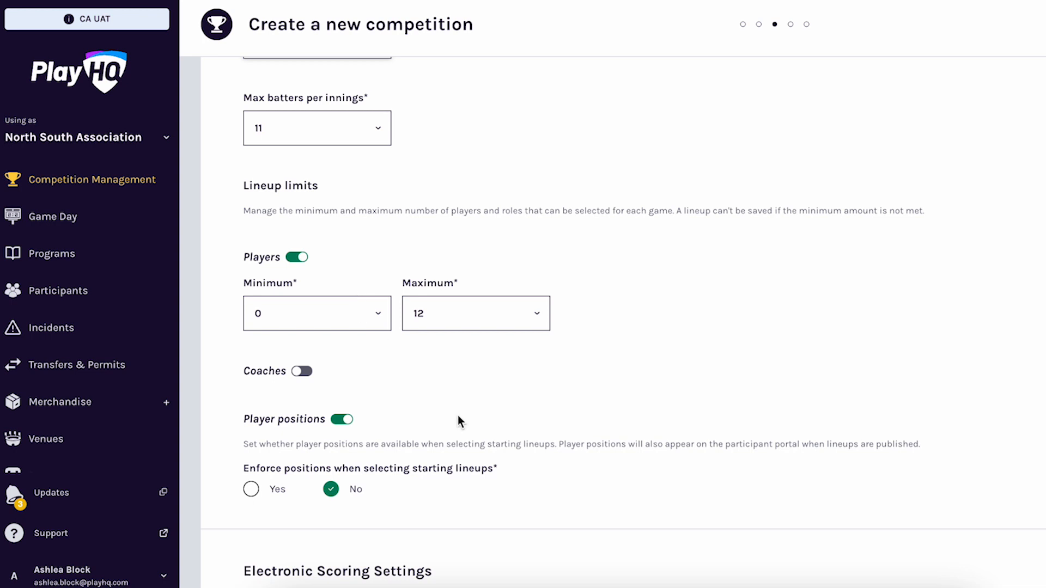
scroll(458, 417, down, 1)
scroll(458, 416, down, 5)
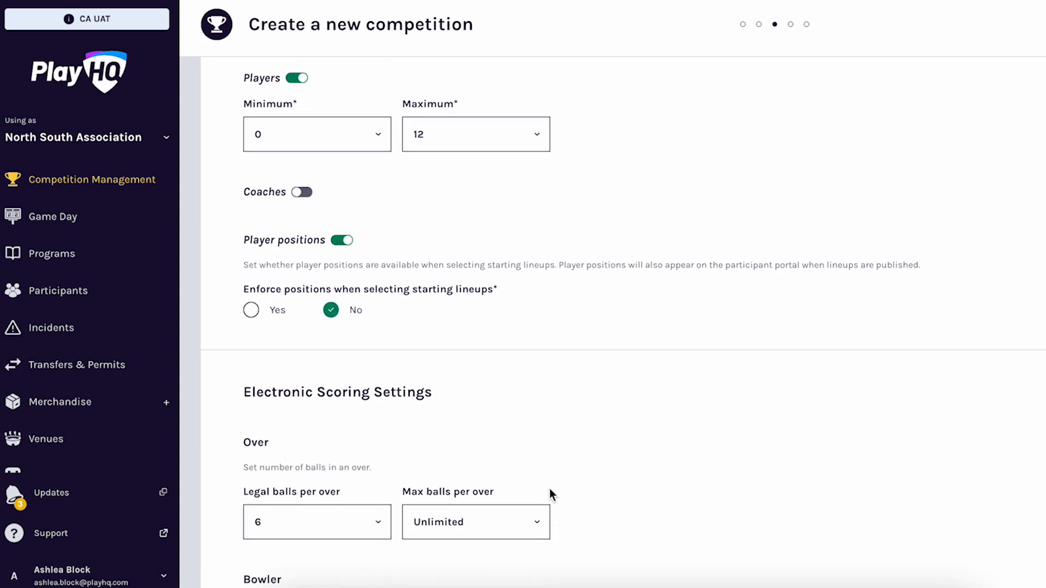
scroll(550, 490, down, 2)
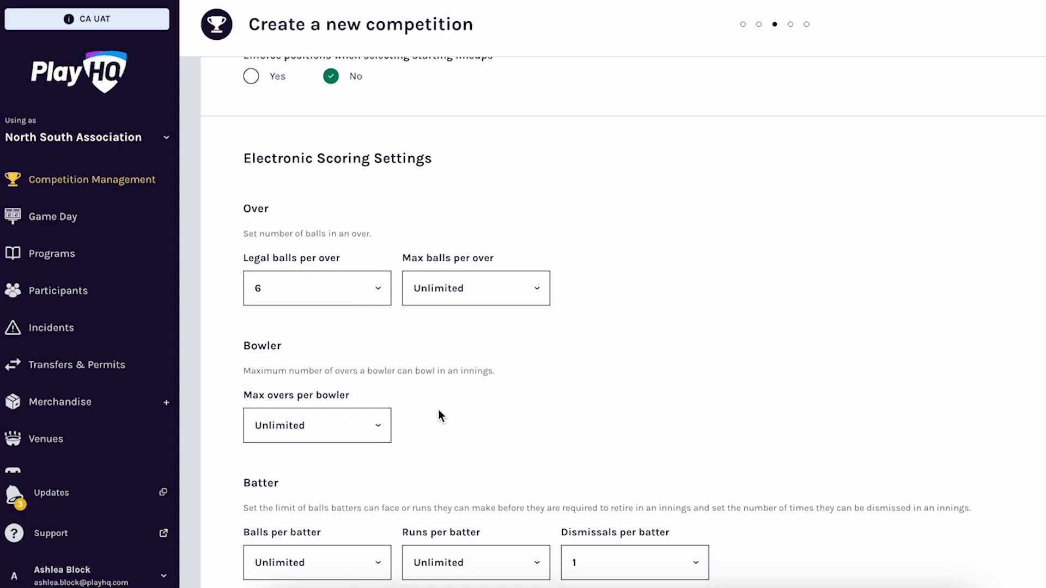
scroll(828, 462, down, 5)
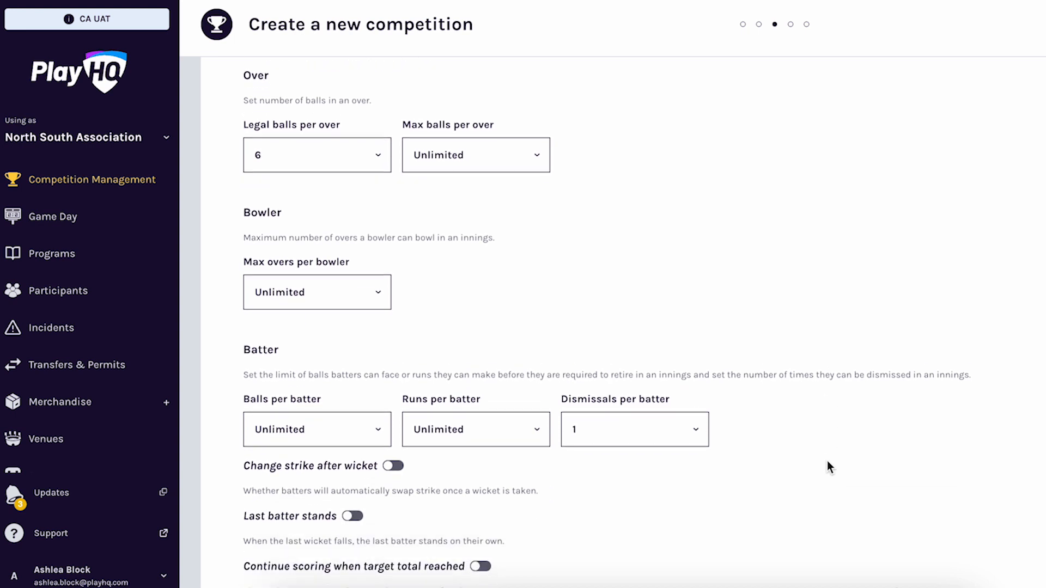
scroll(827, 461, down, 1)
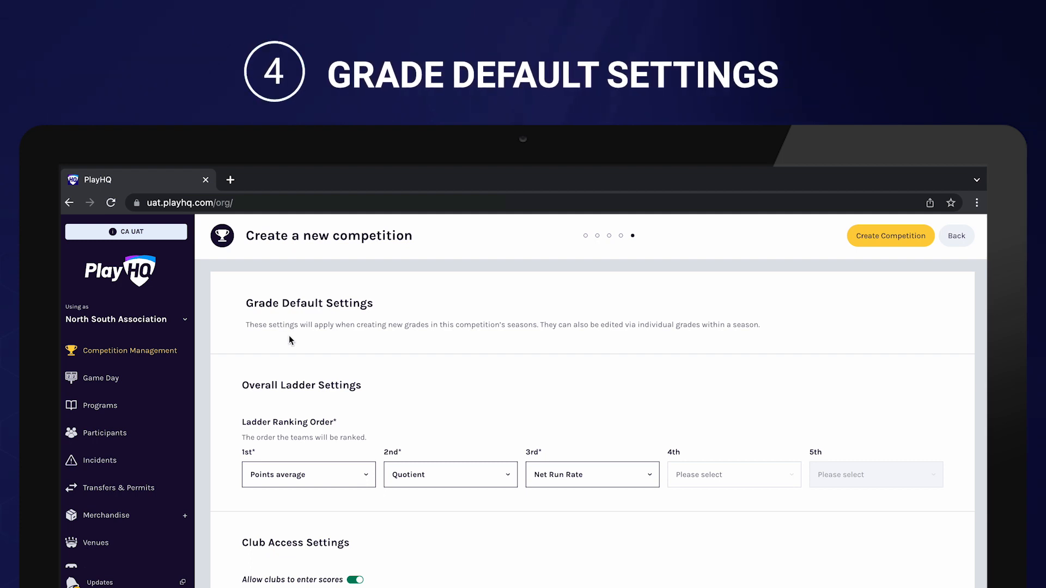
View the available options for the first three overall ladder ranking positions in the grade default settings
scroll(550, 410, down, 1)
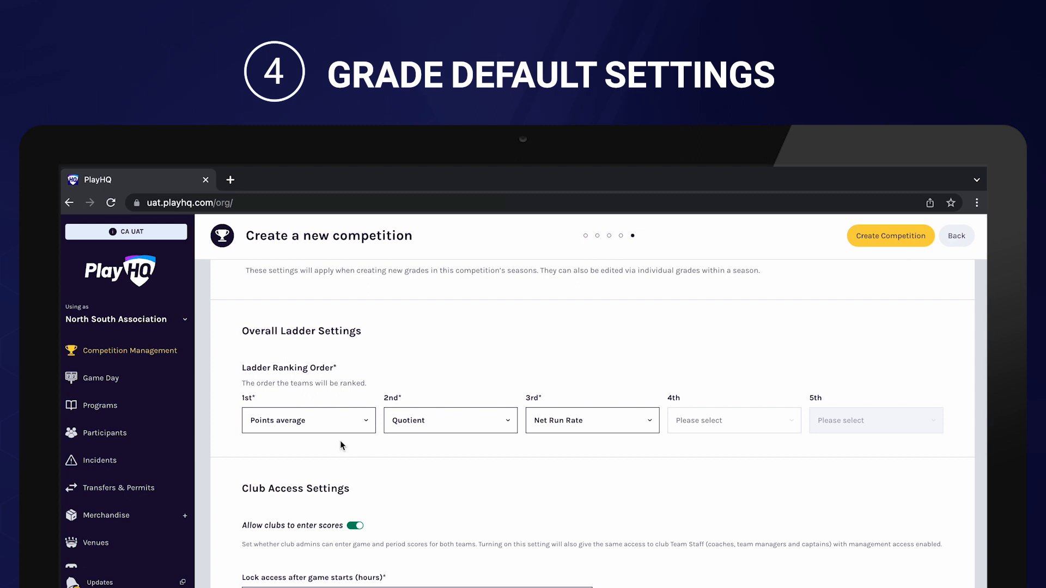
click(330, 430)
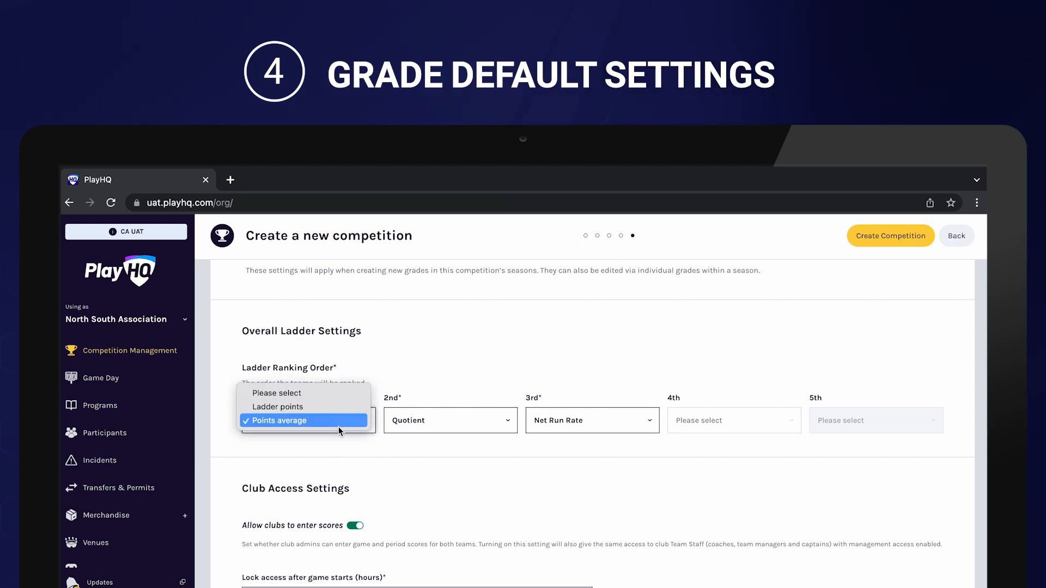
click(417, 454)
click(455, 421)
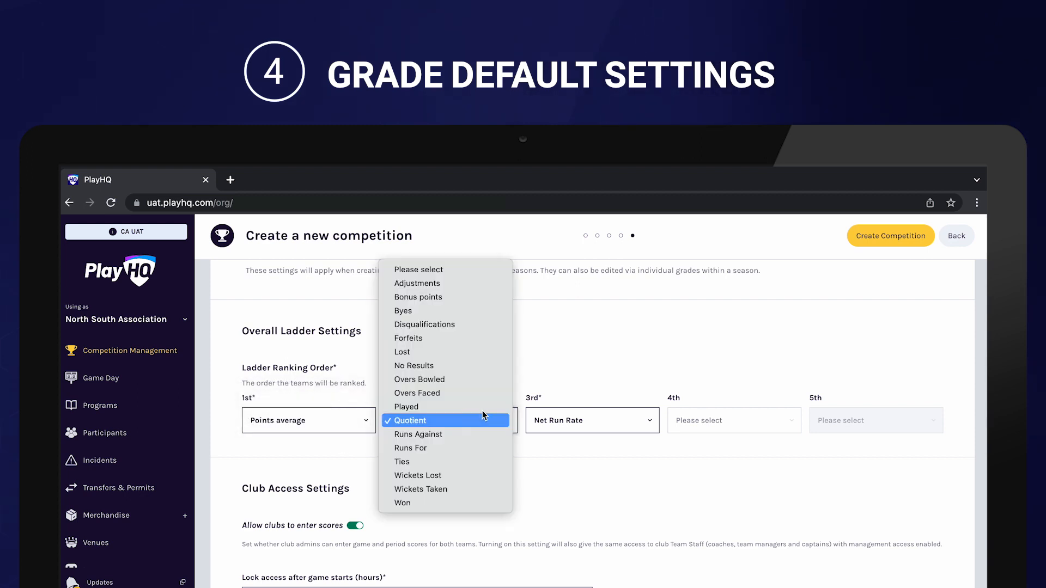
click(582, 420)
click(597, 421)
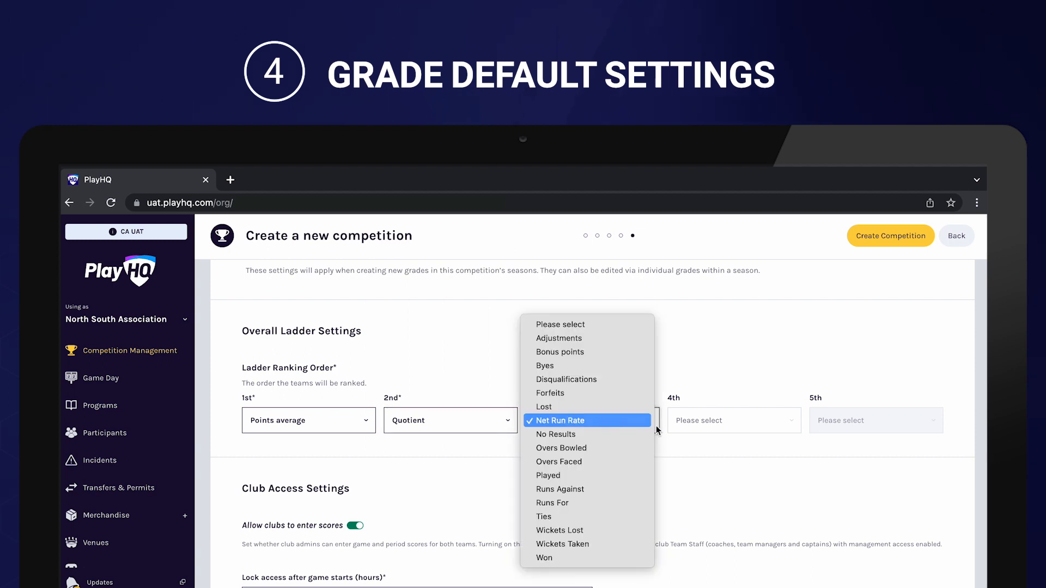
click(731, 443)
Set the clubs' score entry access to lock 120 hours after the game starts
scroll(678, 518, down, 3)
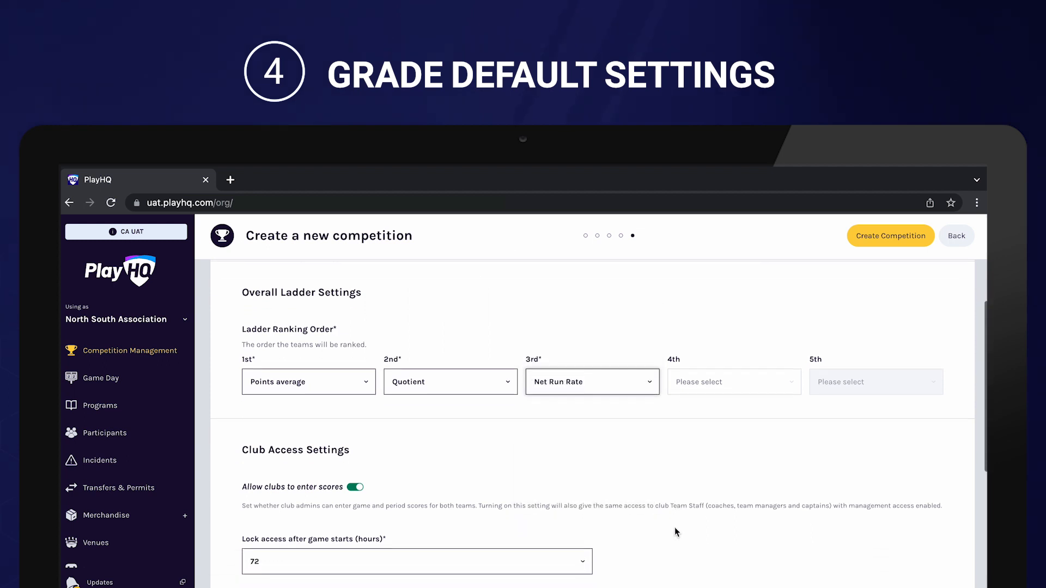
scroll(674, 527, down, 1)
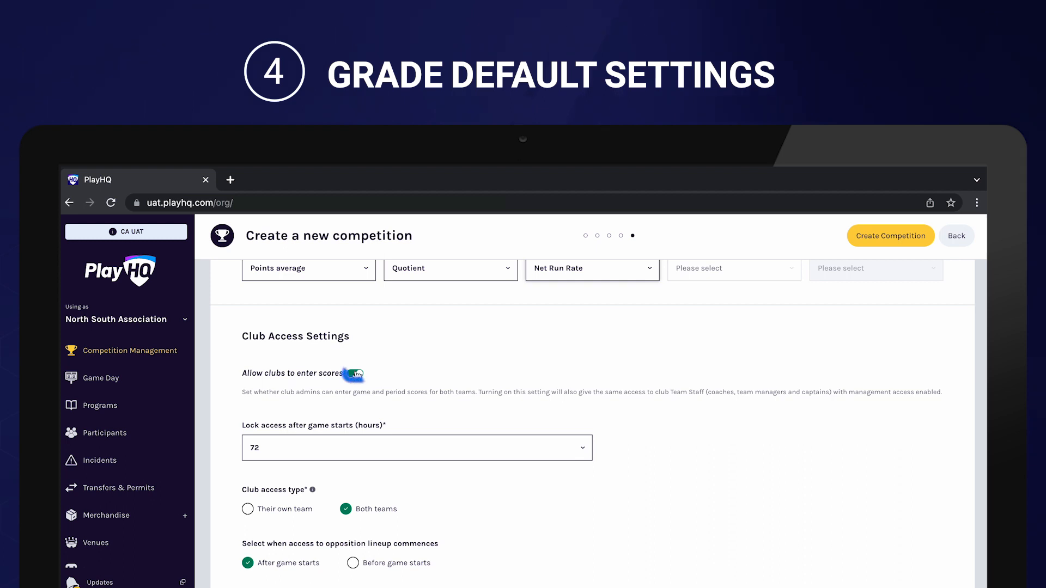
click(457, 450)
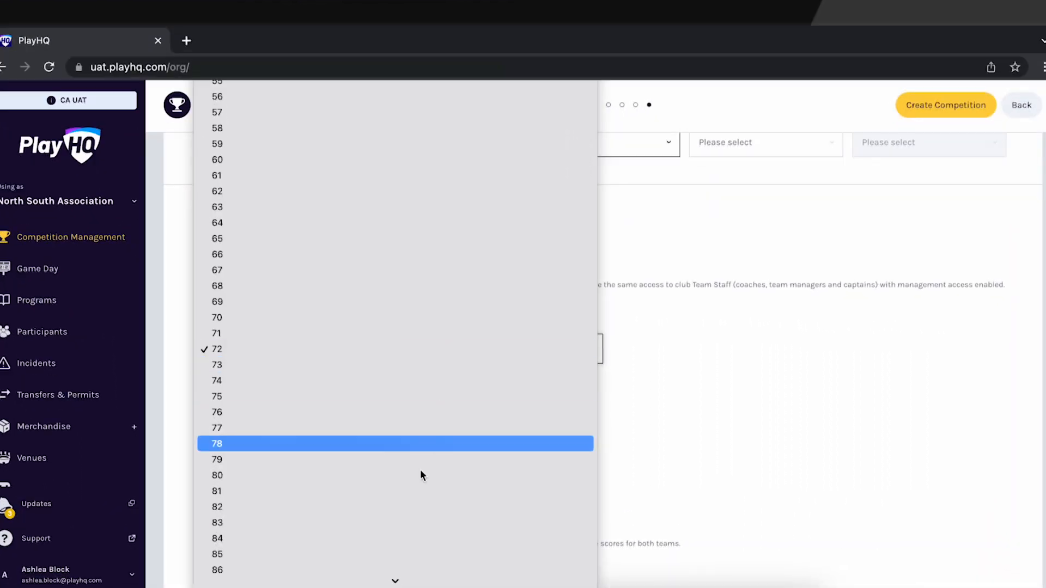
mouse_move(397, 581)
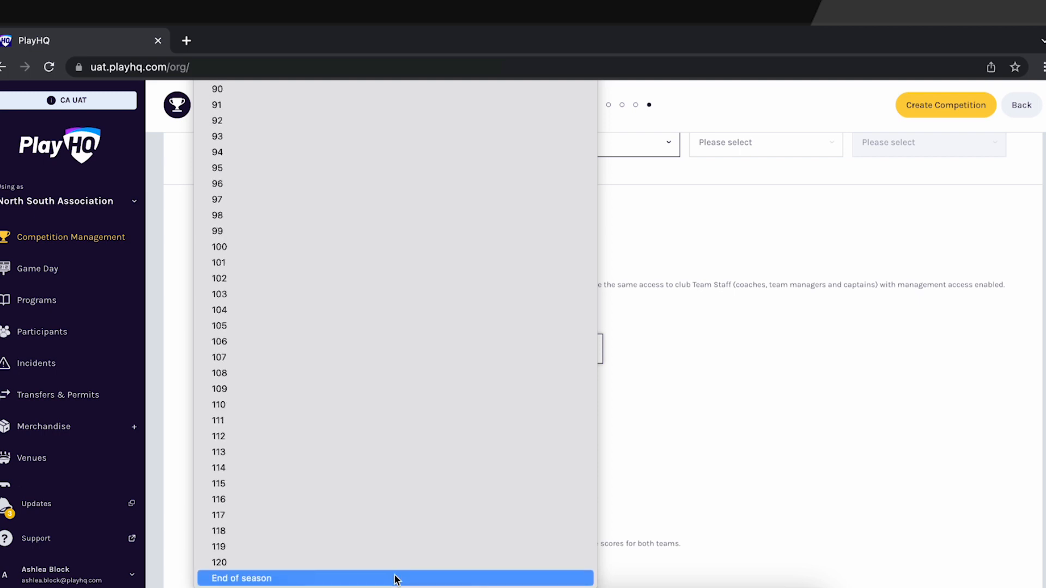
click(397, 562)
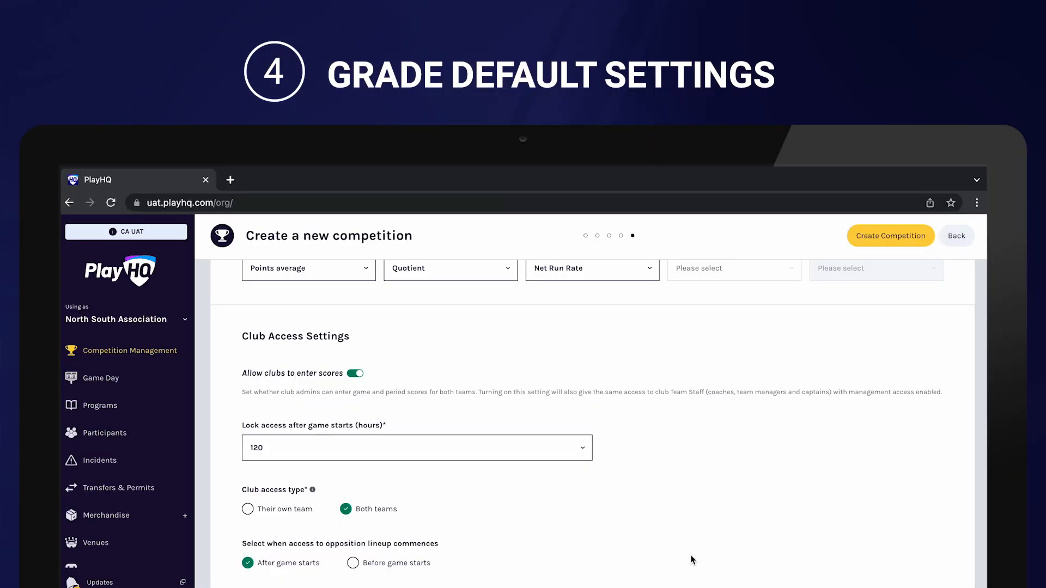
Set opposition lineup access to commence before the game starts, opening 12 hours beforehand
scroll(691, 560, down, 3)
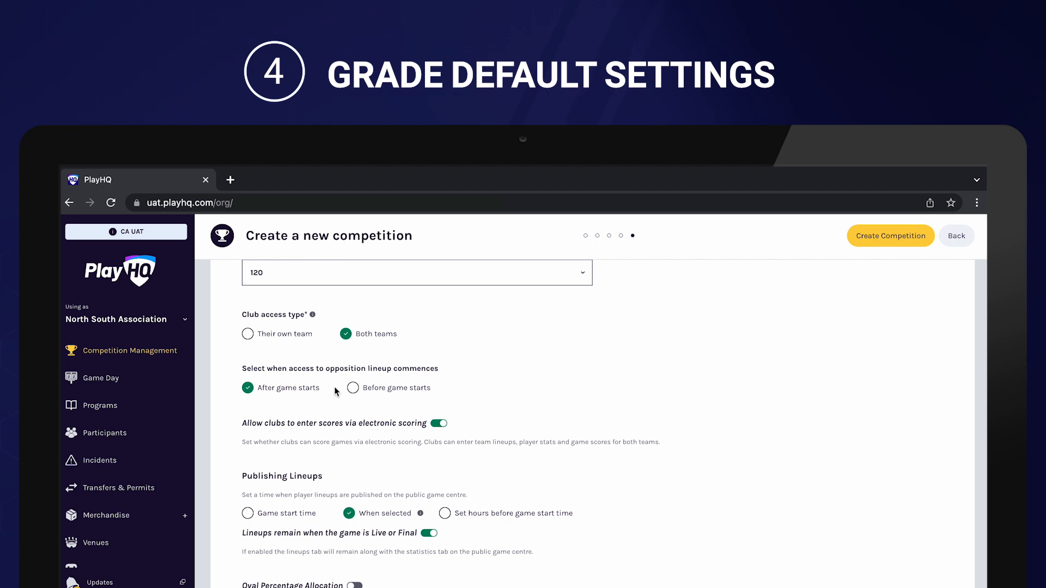
click(361, 391)
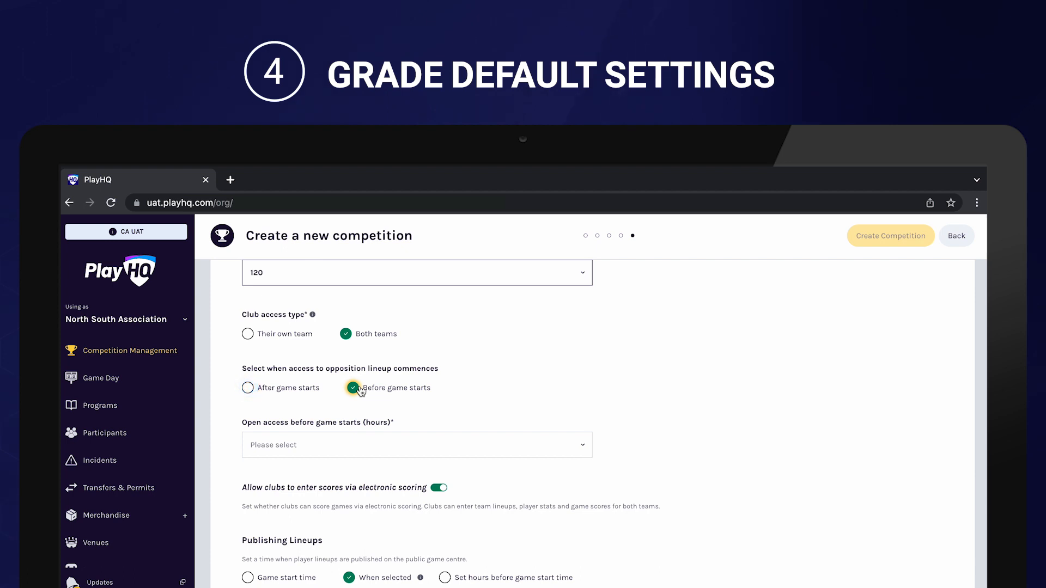
click(358, 447)
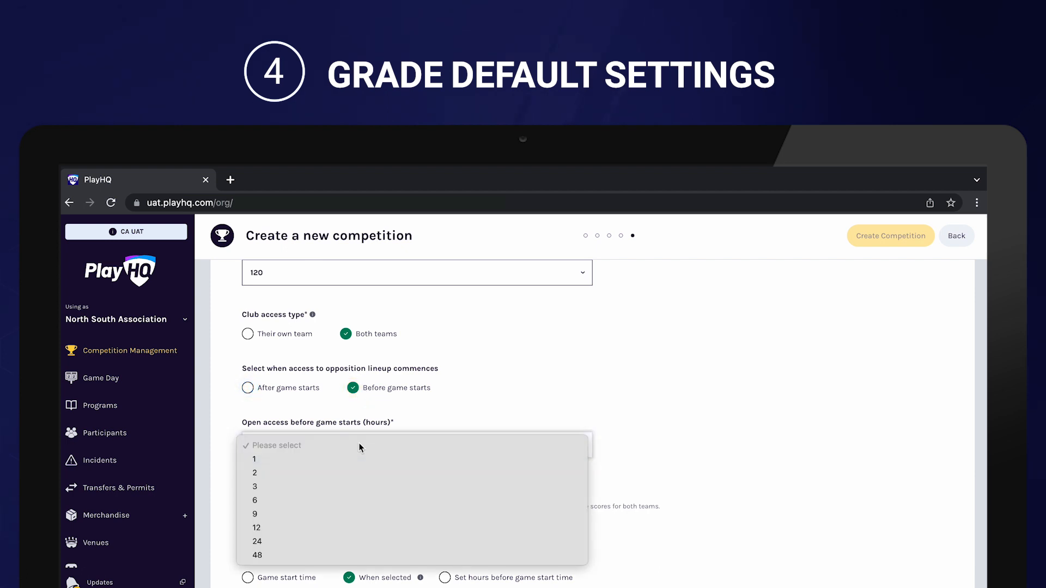
click(339, 526)
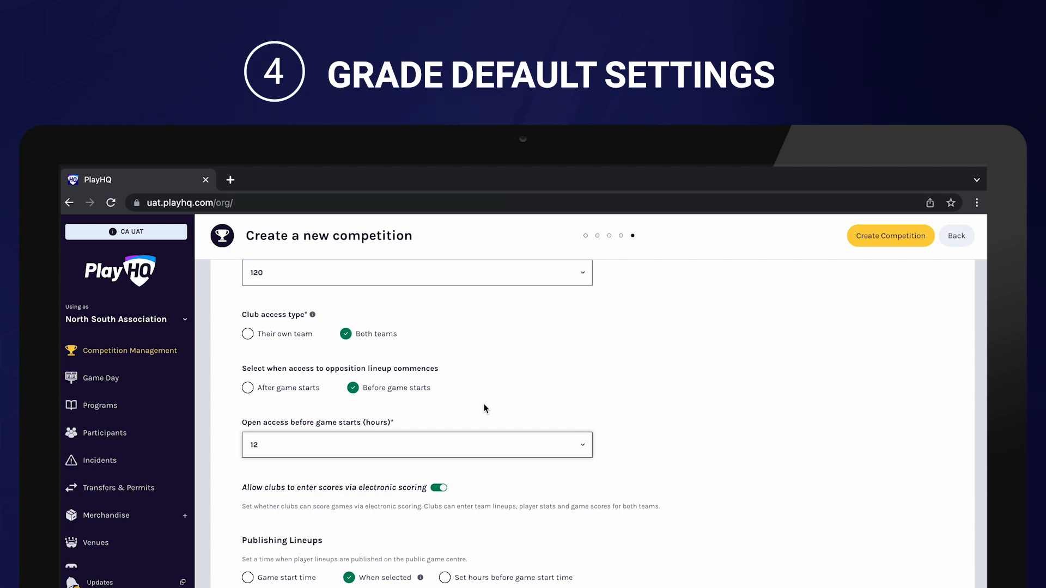
View the hour options for publishing lineups before the game start time, and return Publishing Lineups to When selected
scroll(617, 447, down, 3)
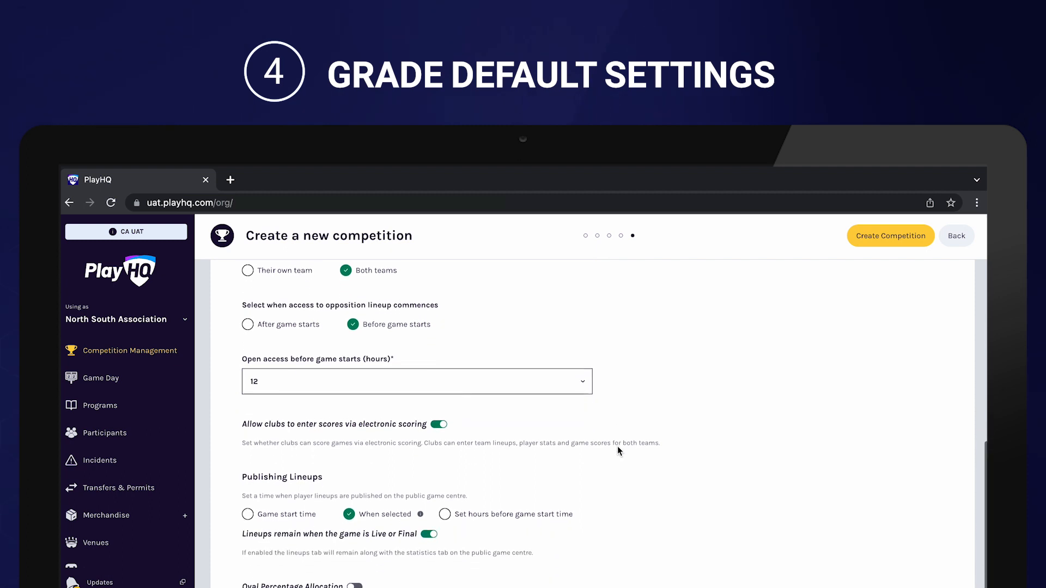
scroll(617, 448, down, 1)
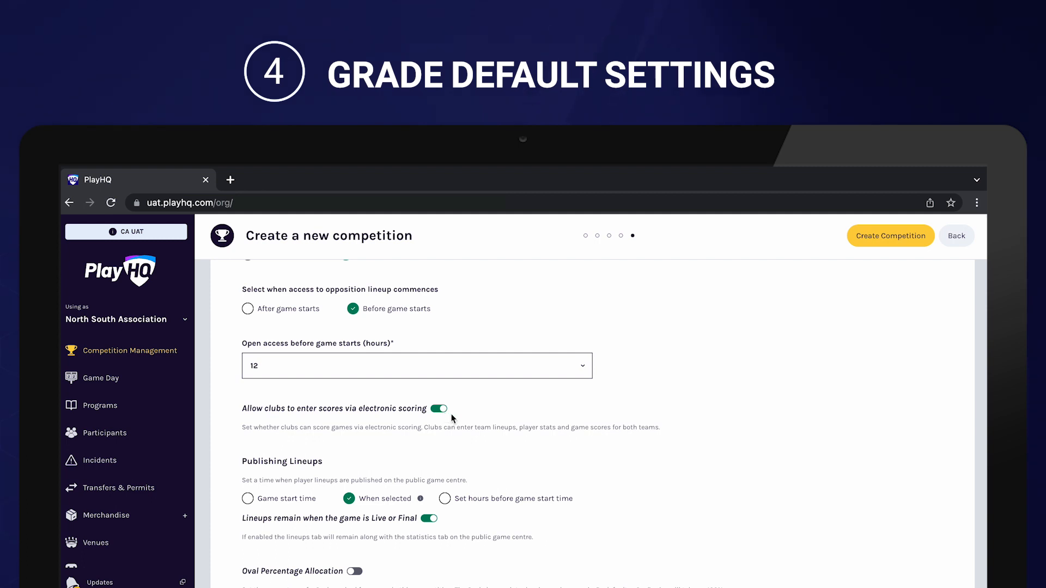
scroll(495, 439, down, 2)
scroll(495, 442, down, 2)
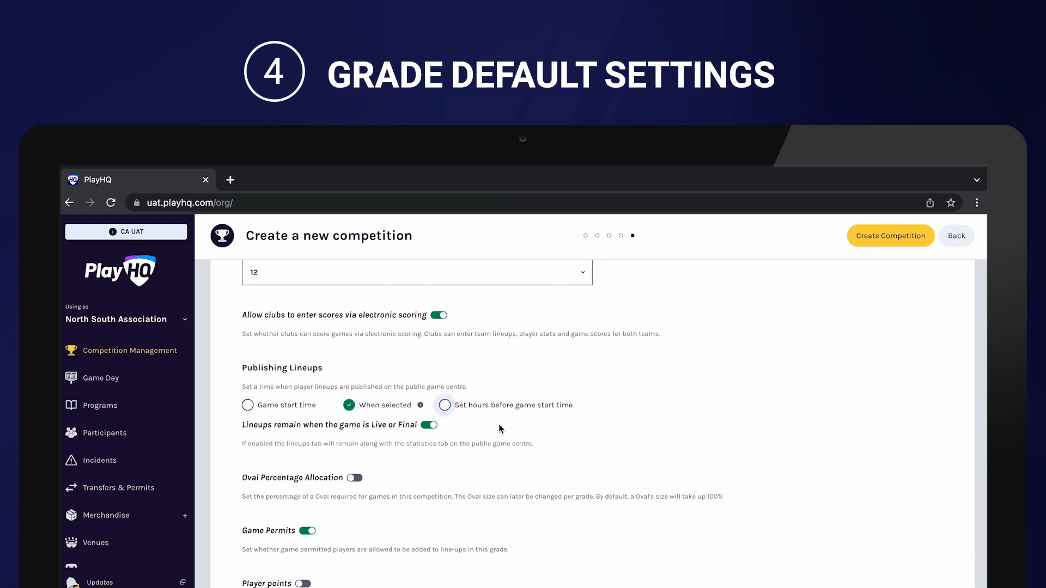
click(462, 407)
click(461, 443)
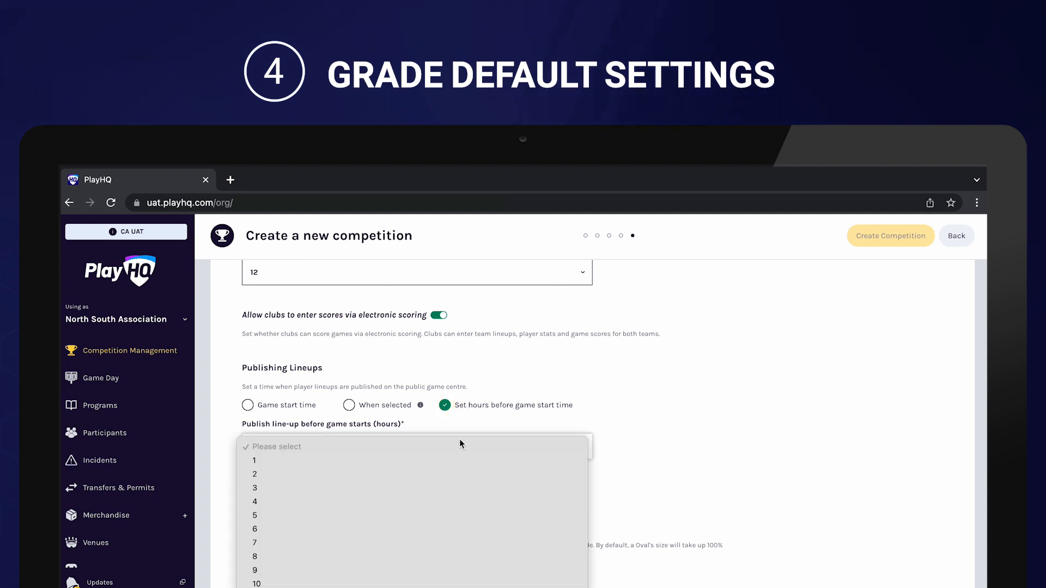
click(381, 407)
click(372, 409)
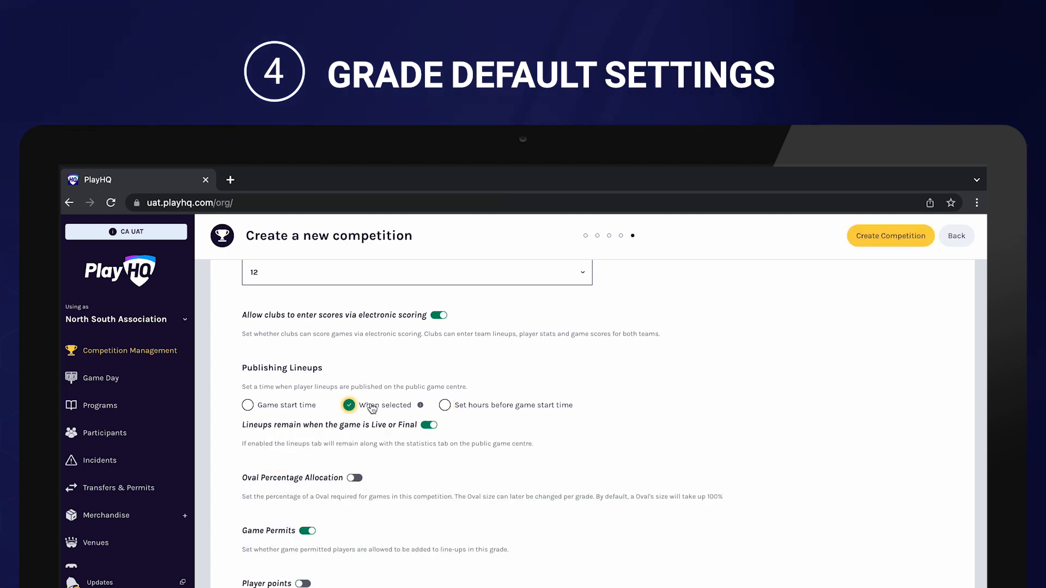
Enable Oval Percentage Allocation to view its oval size options, and switch the allocation back off
scroll(546, 459, down, 1)
click(356, 443)
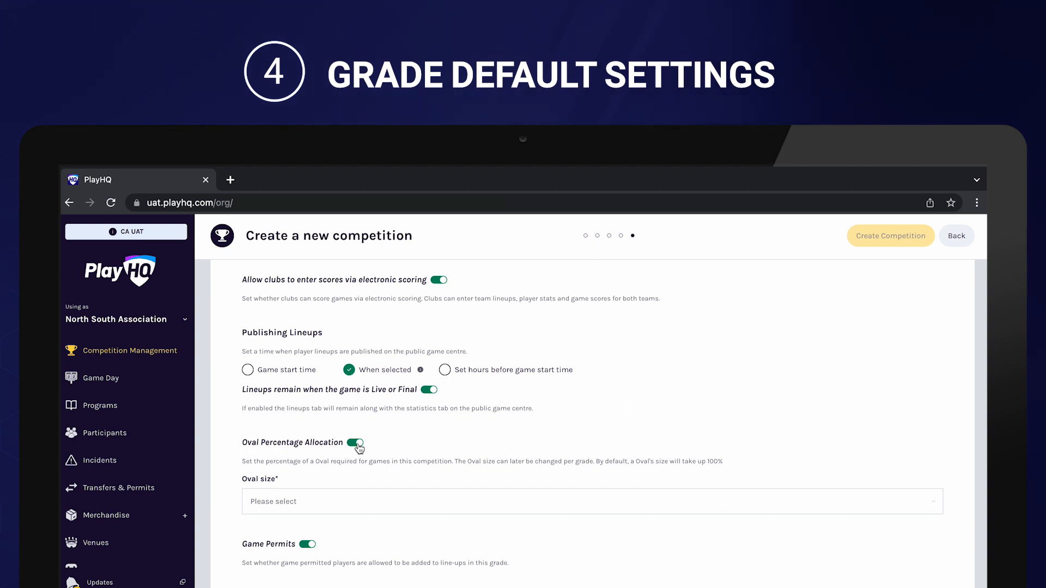
click(361, 500)
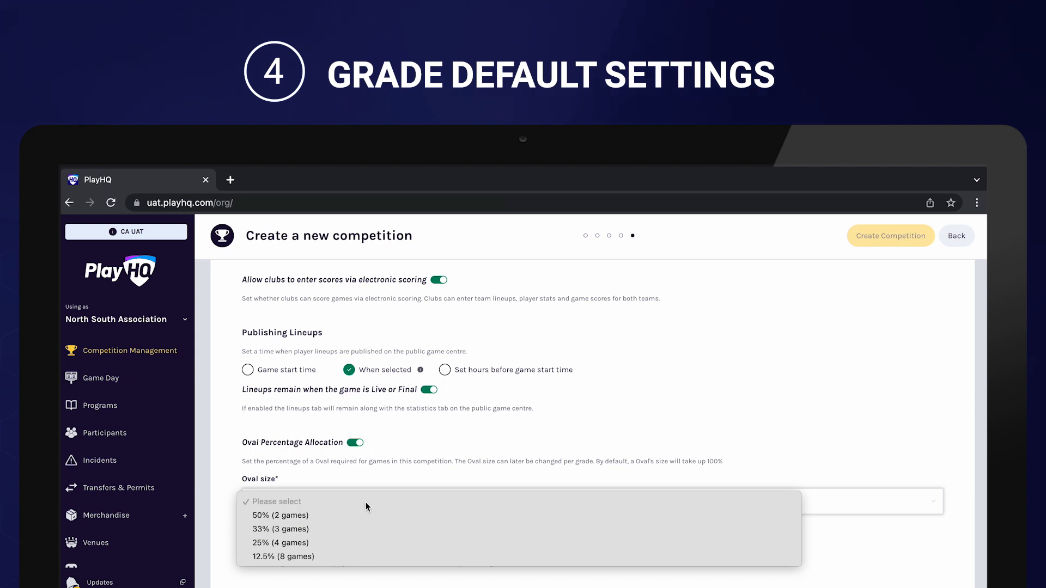
click(378, 462)
click(355, 442)
click(308, 495)
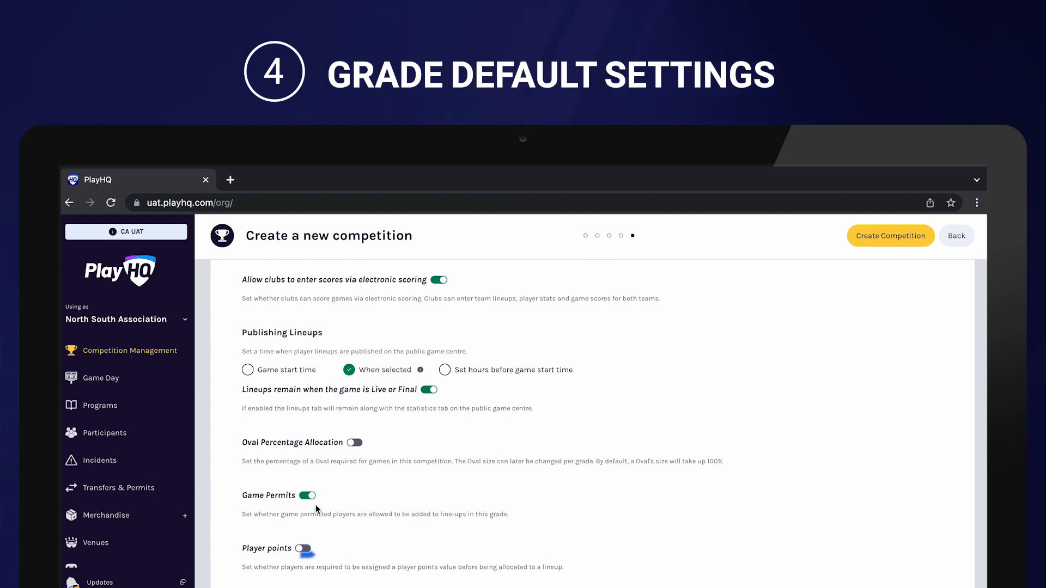
Enable player points with an enforced team total cap of 15, keeping the points hidden on public game centres
click(303, 549)
scroll(398, 556, down, 2)
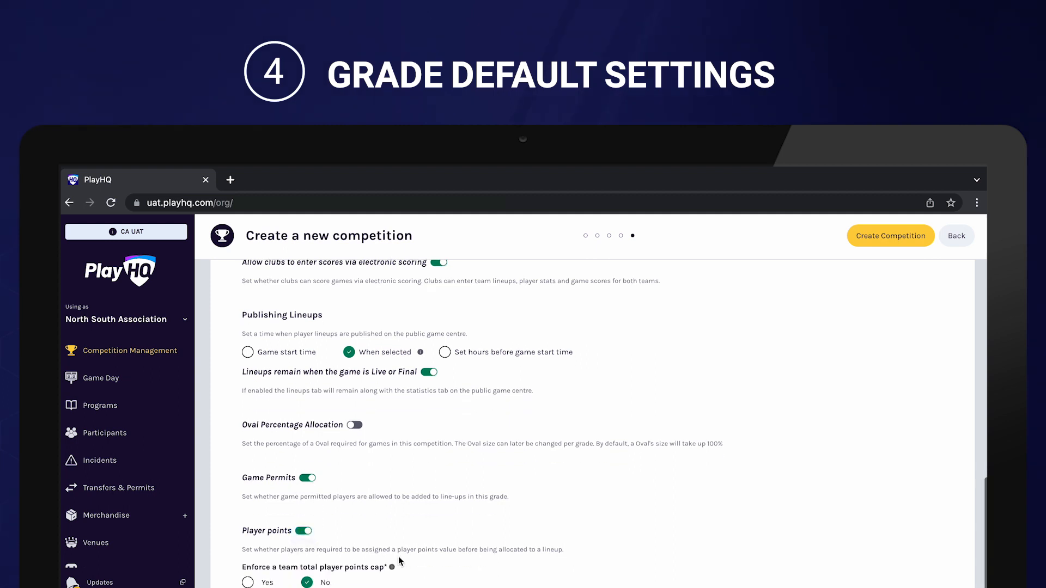
scroll(397, 557, down, 2)
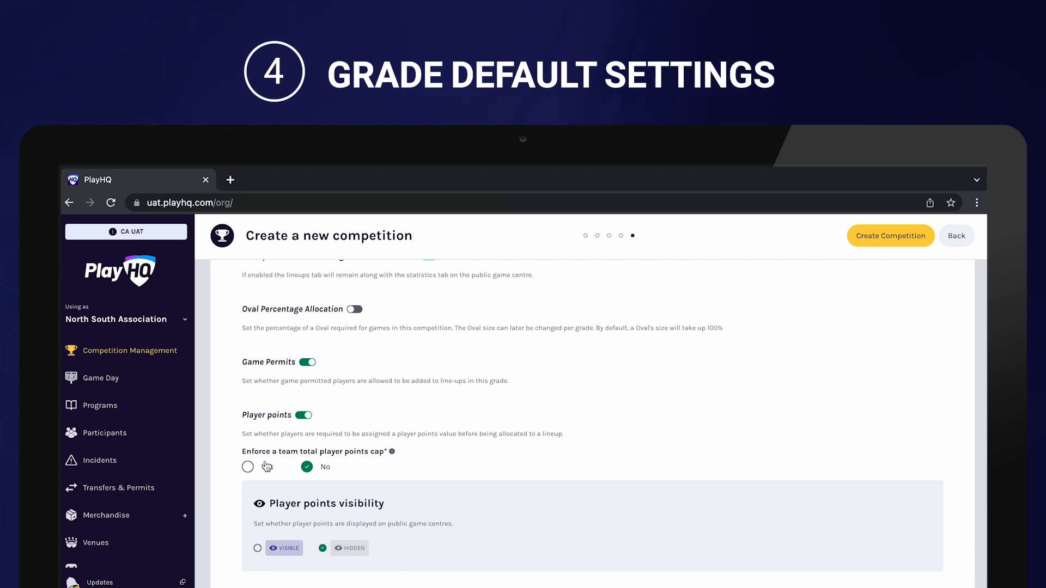
click(252, 467)
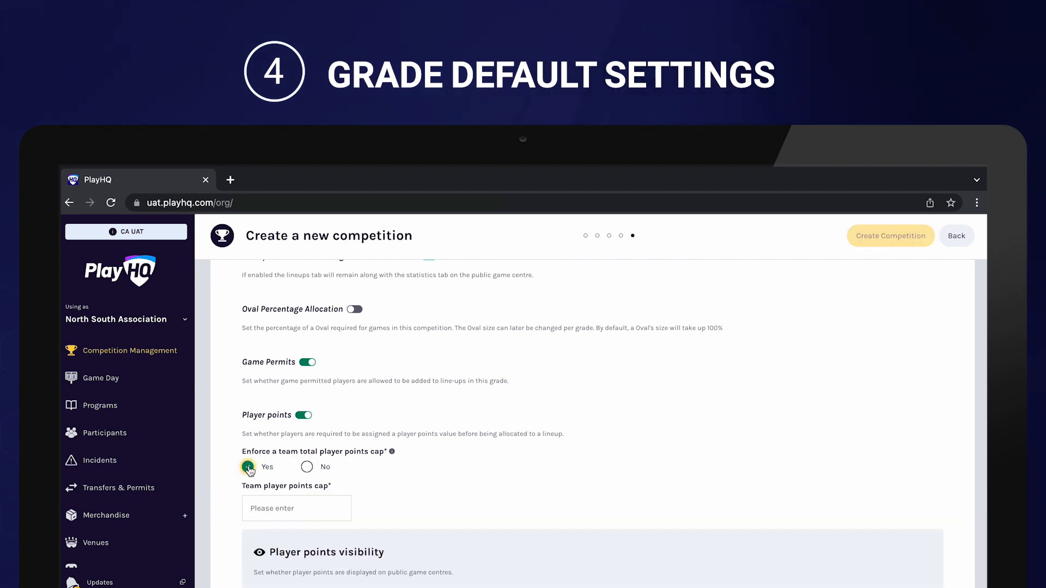
click(296, 508)
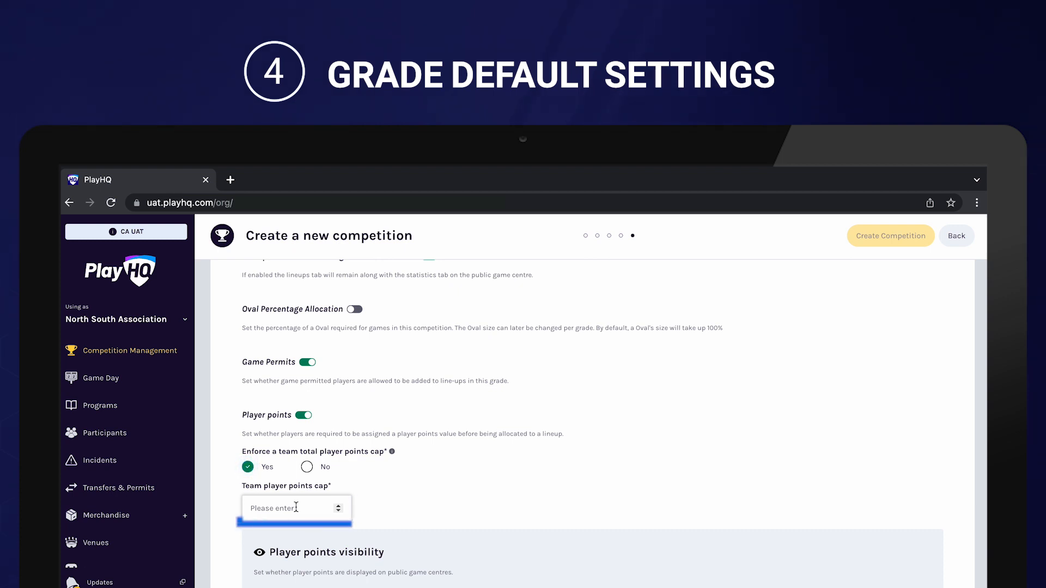
text(15)
click(420, 497)
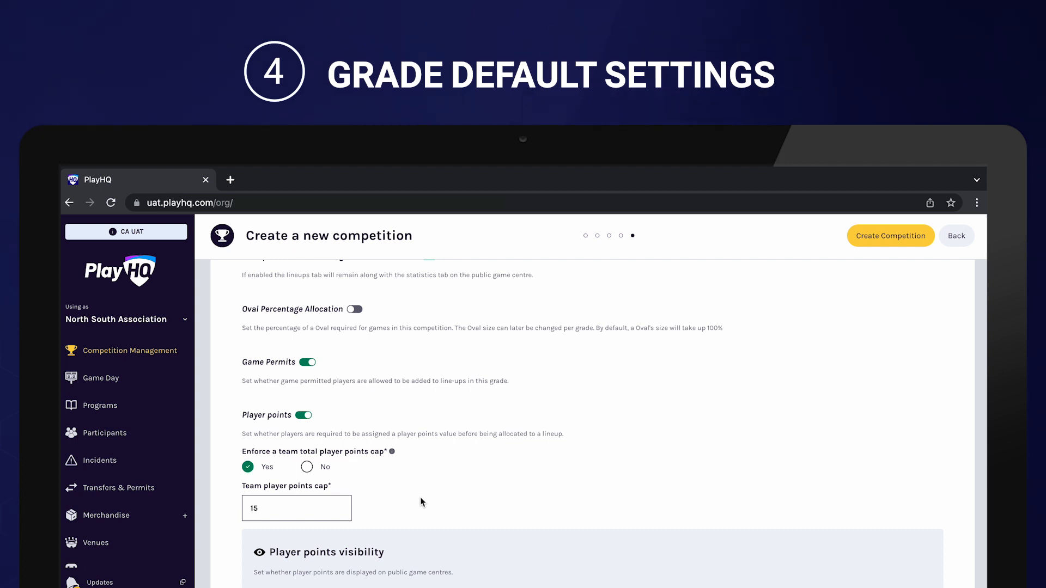
scroll(420, 497, down, 1)
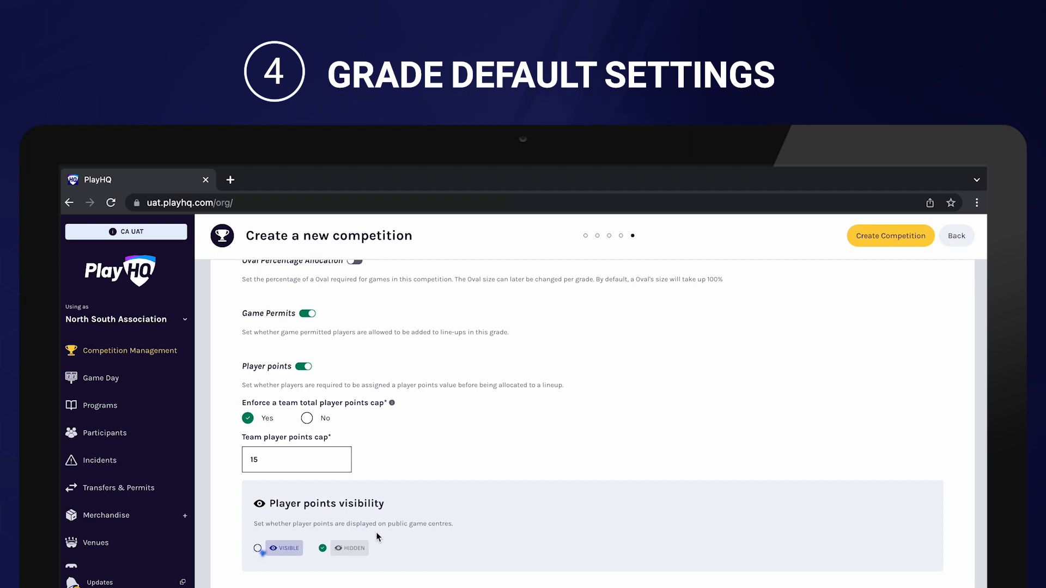
click(343, 554)
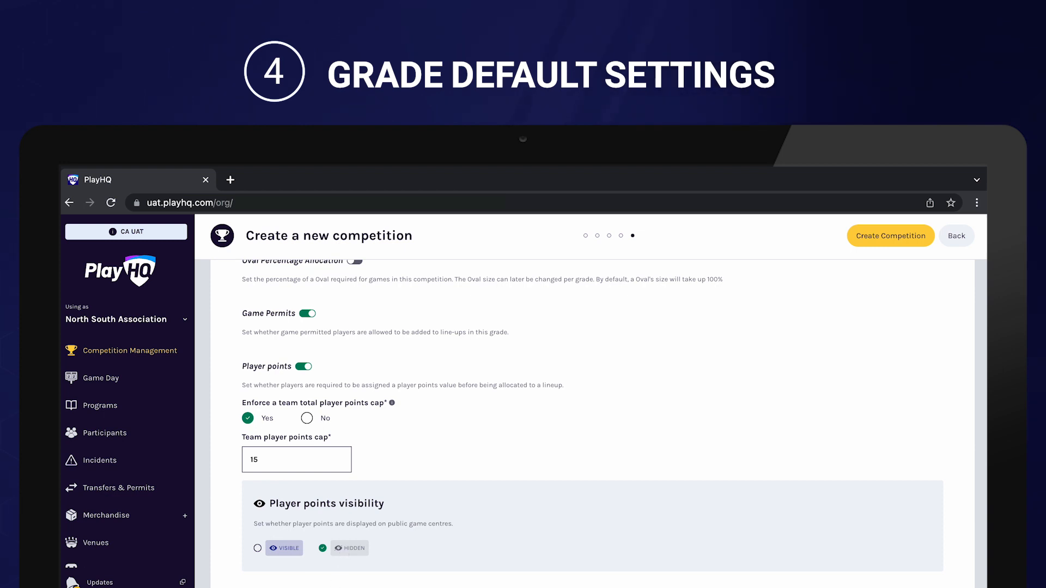
Enable finals eligibility with a minimum of 5 games played, and create the competition
click(295, 536)
scroll(436, 525, down, 1)
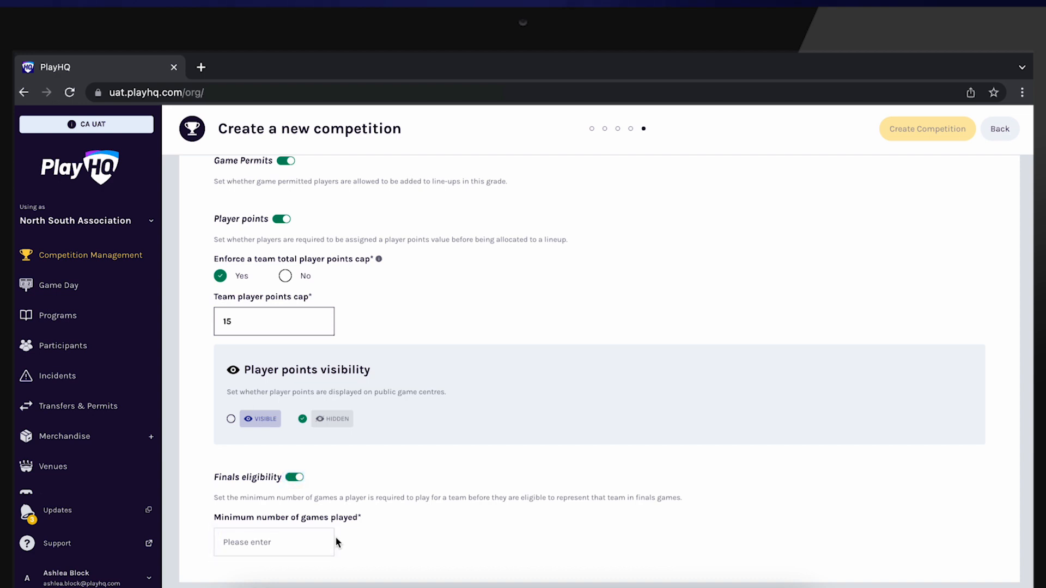
click(320, 543)
text(4)
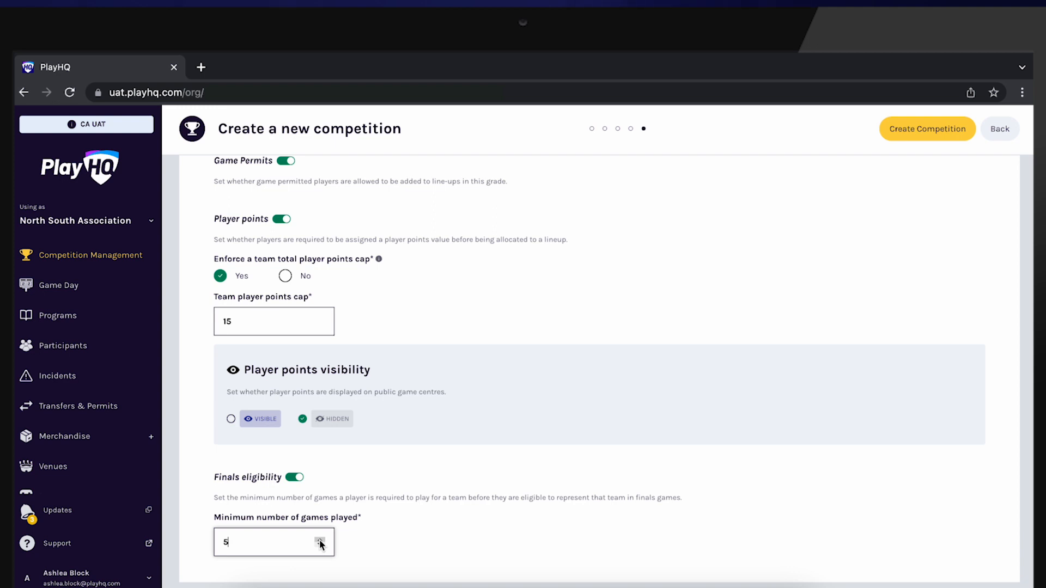
click(904, 129)
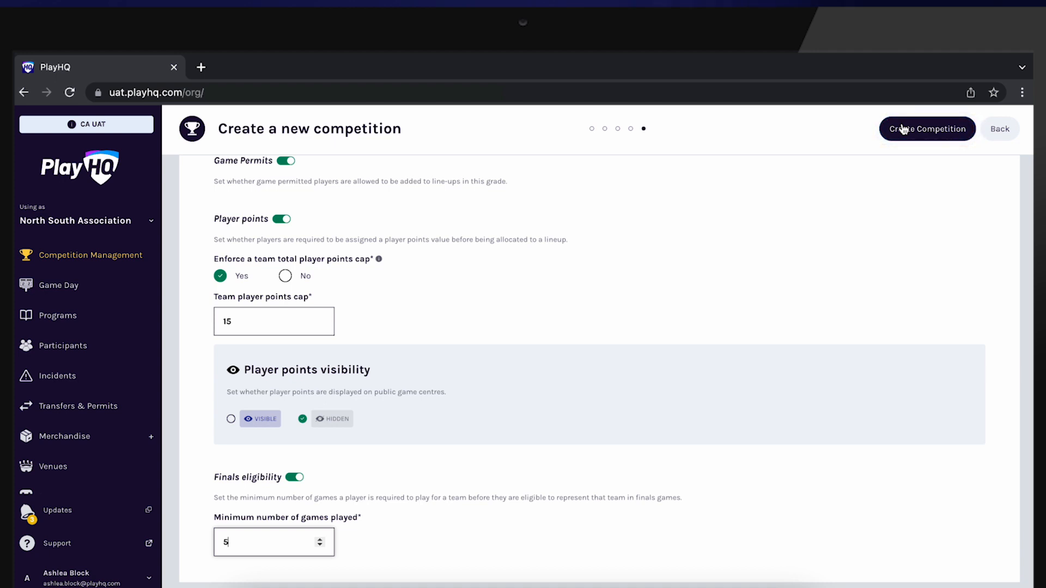
click(903, 129)
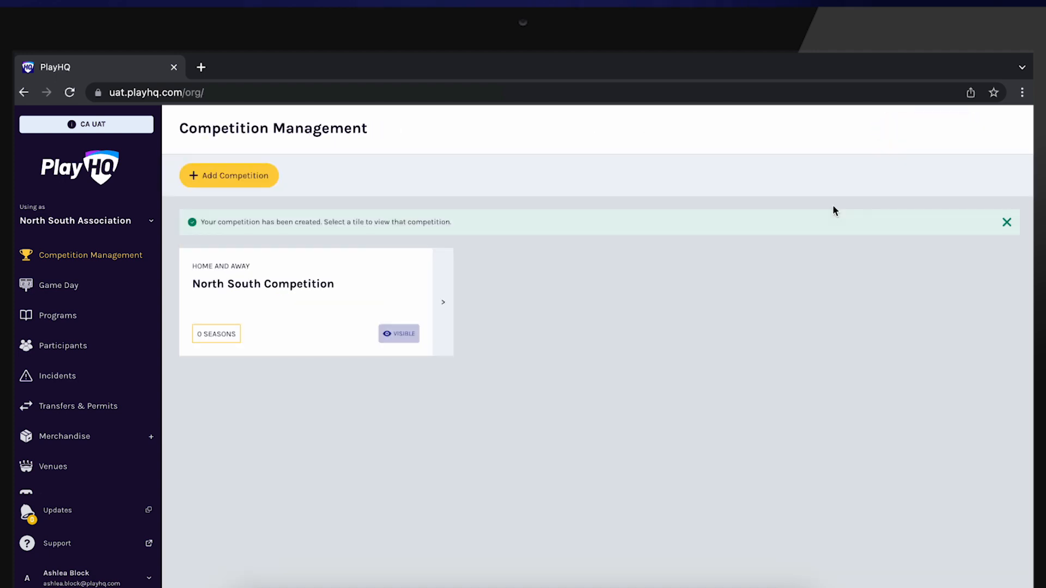